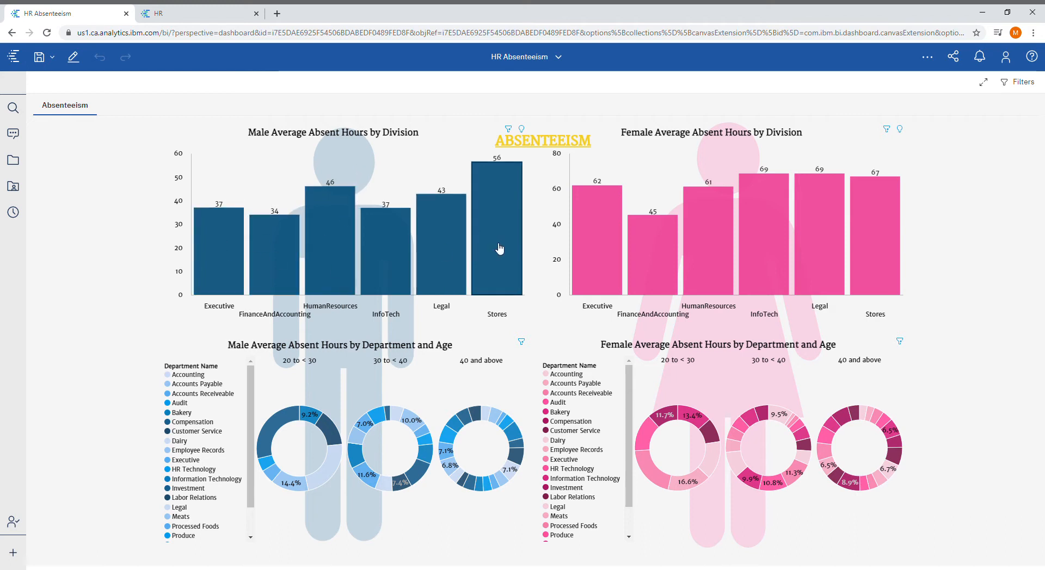
- Switch to the HR data module and filter Age (Group) to 0 to < 20
mouse_move(500, 249)
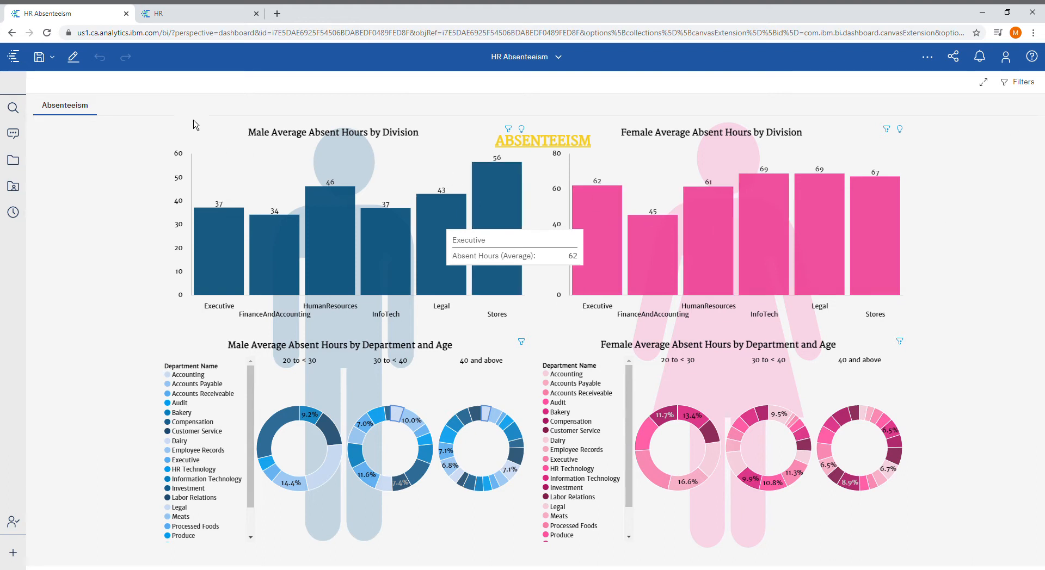
left_click(199, 15)
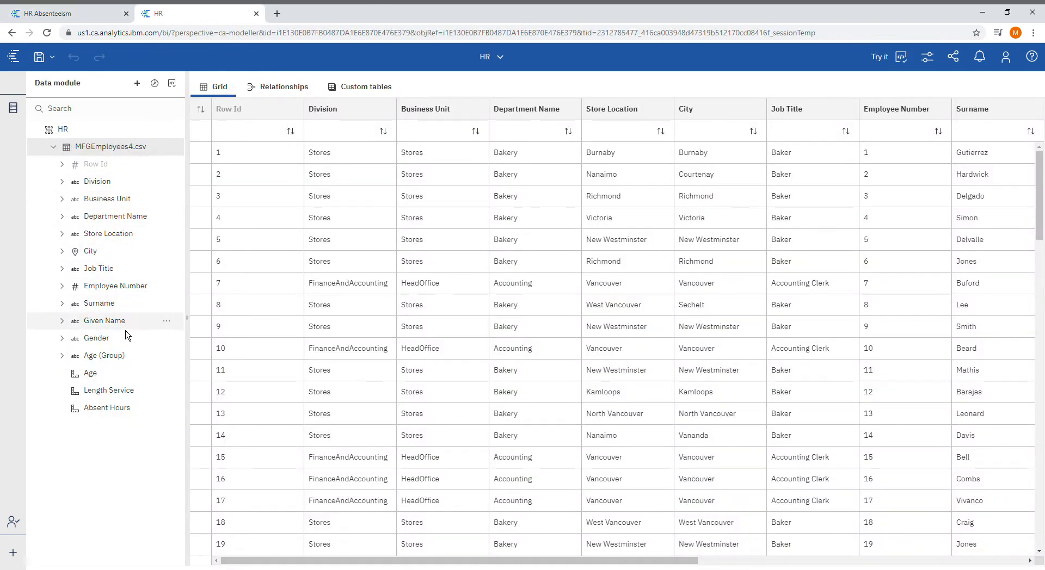
left_click(169, 360)
left_click(212, 250)
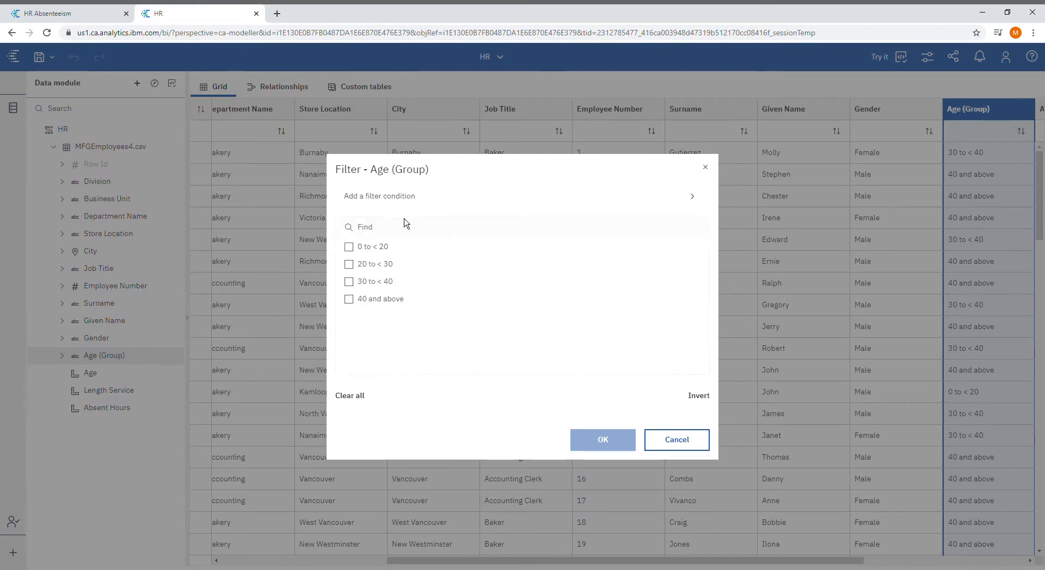
left_click(401, 250)
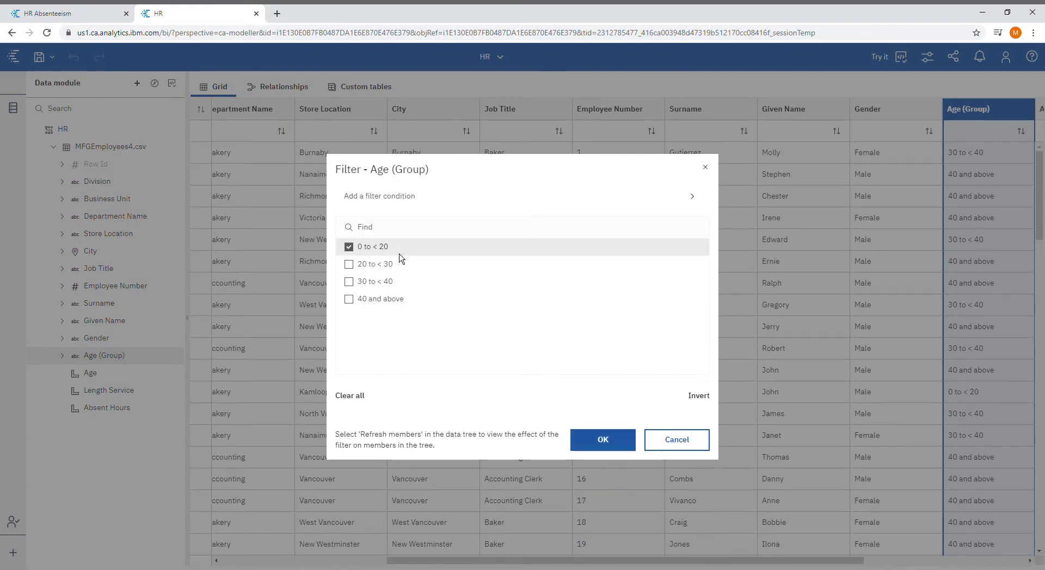
left_click(603, 440)
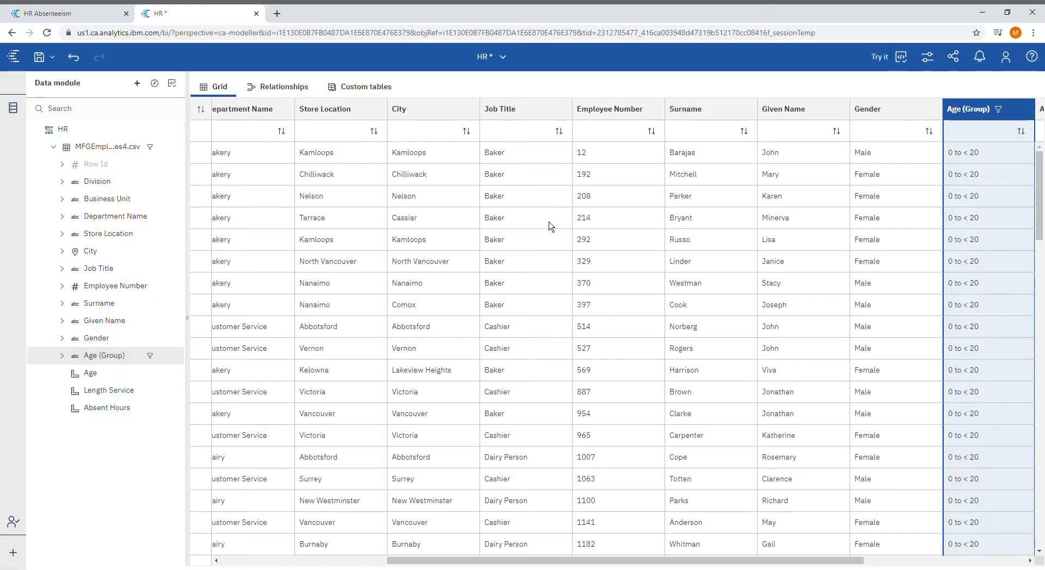
- Sort the employee grid by the Age column in ascending order
left_click(129, 374)
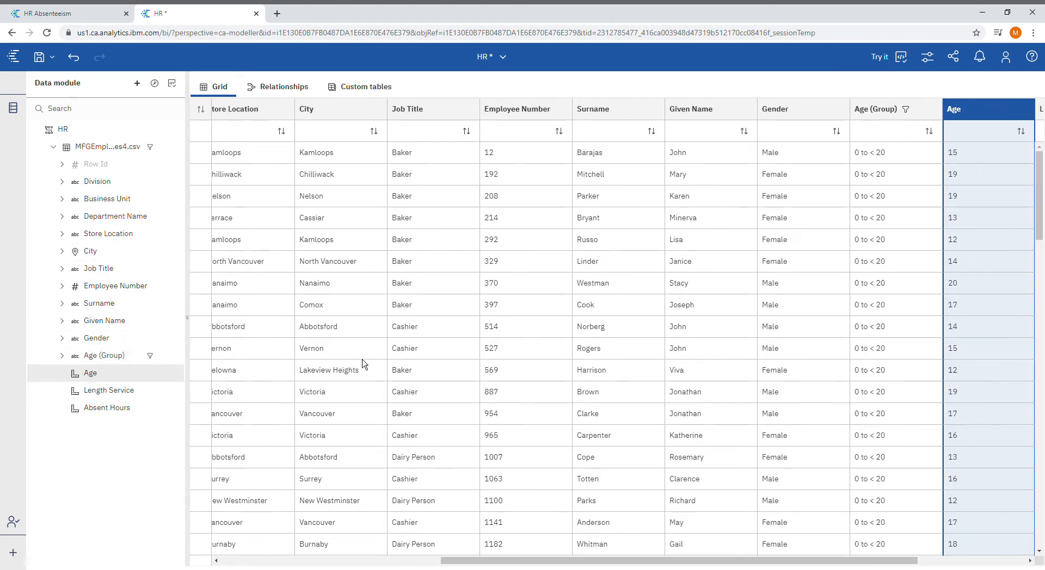
left_click(1021, 132)
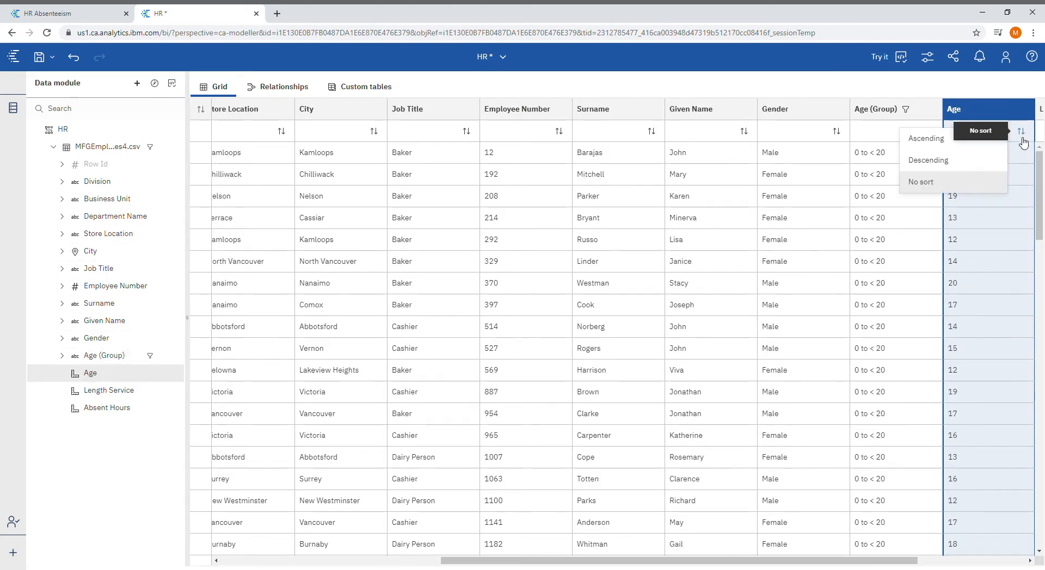
left_click(982, 147)
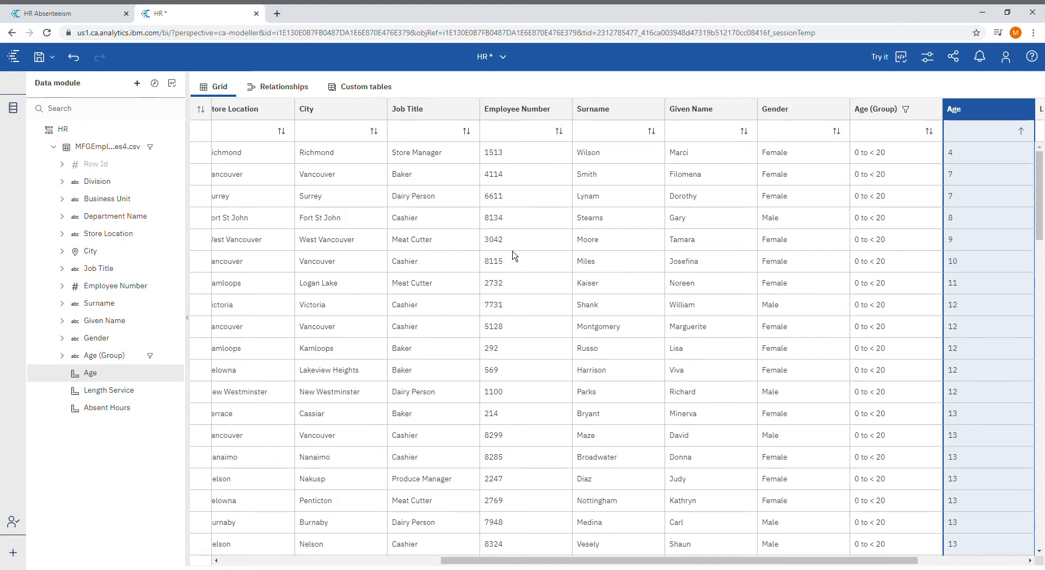
- On the HR Absenteeism dashboard, narrow the charts to the FinanceAndAccounting division and the male Accounts Payable segment aged 30 to < 40
left_click(115, 16)
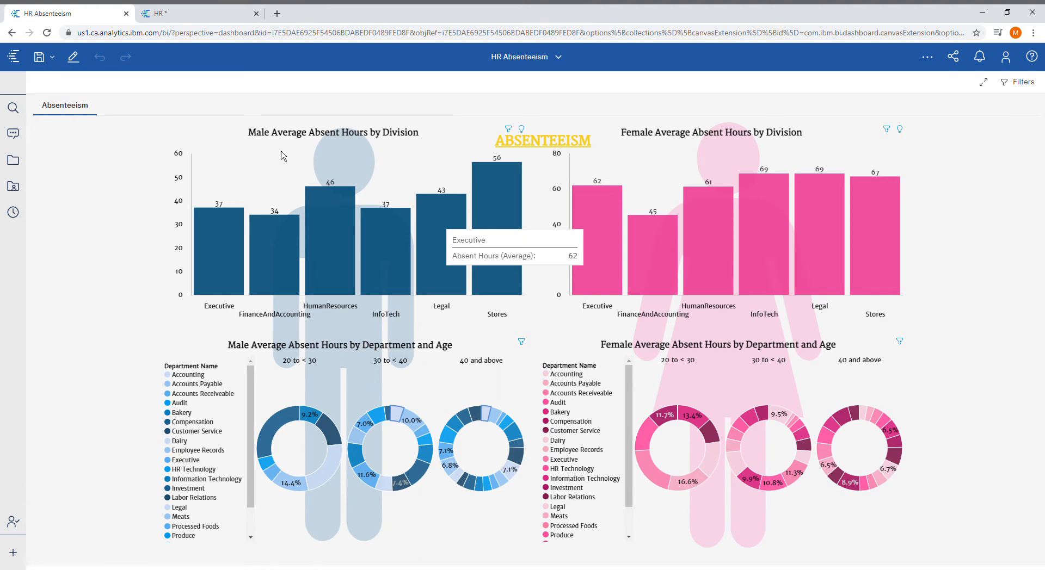
left_click(285, 263)
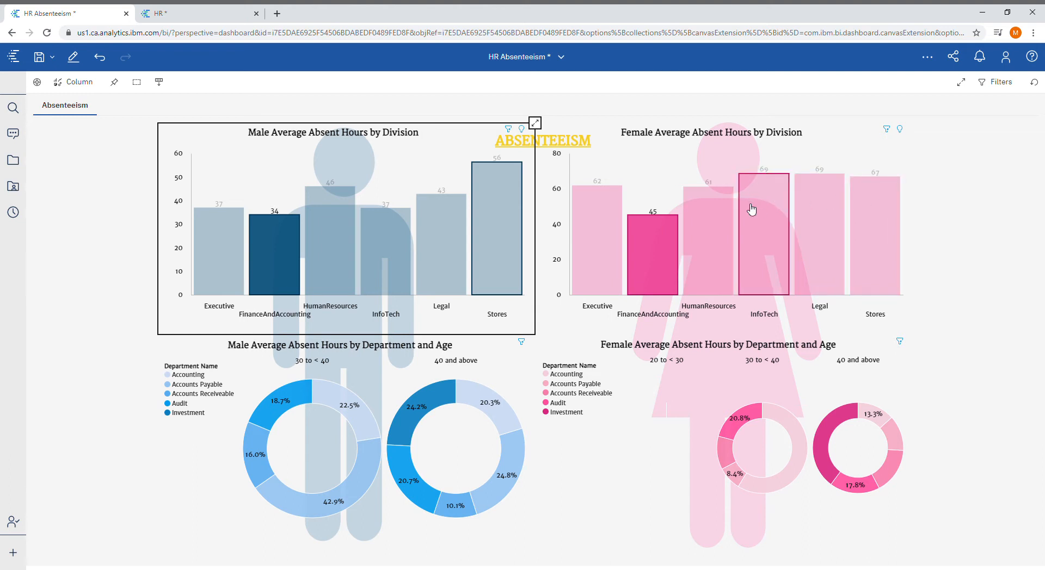
left_click(316, 503)
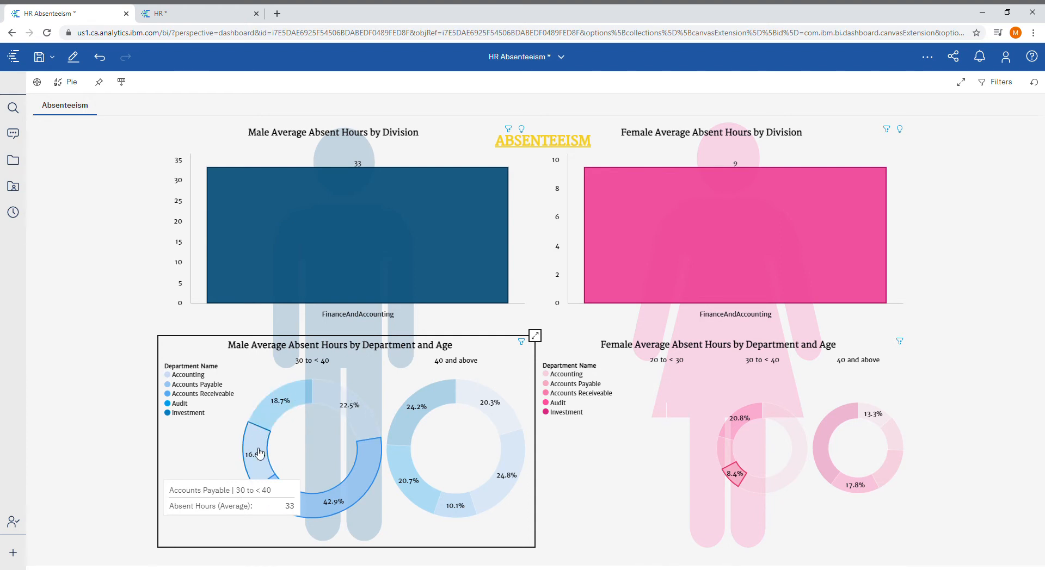
- Compare male and female average absent hours for Accounts Payable aged 30 to < 40, and deselect that segment
mouse_move(266, 417)
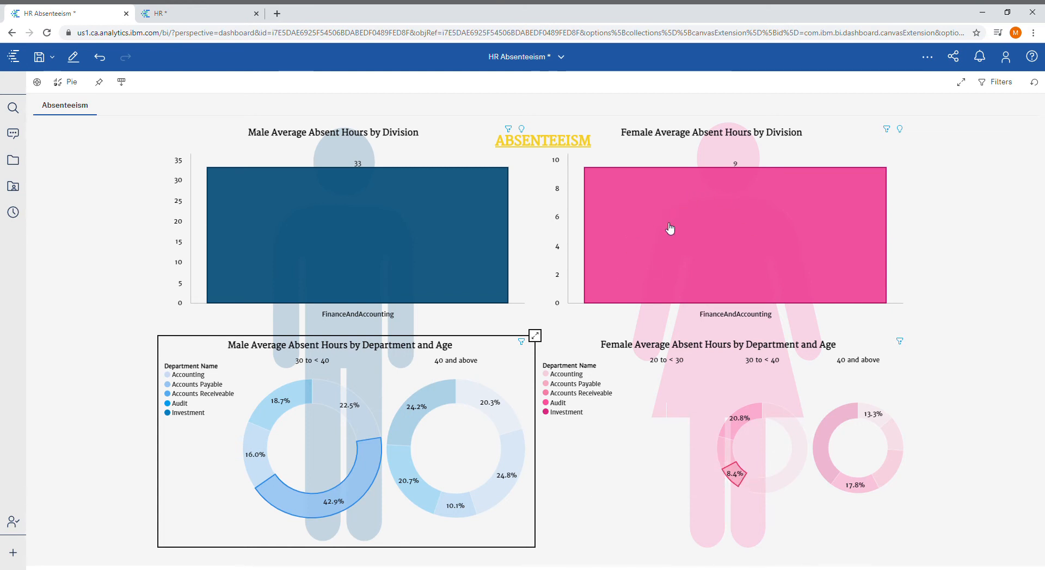
mouse_move(740, 479)
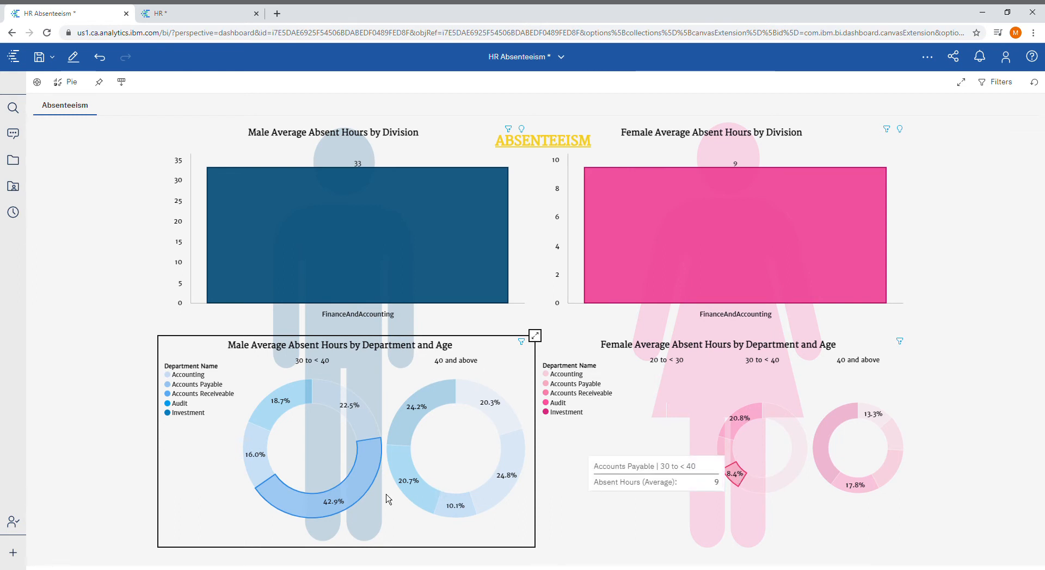
mouse_move(366, 489)
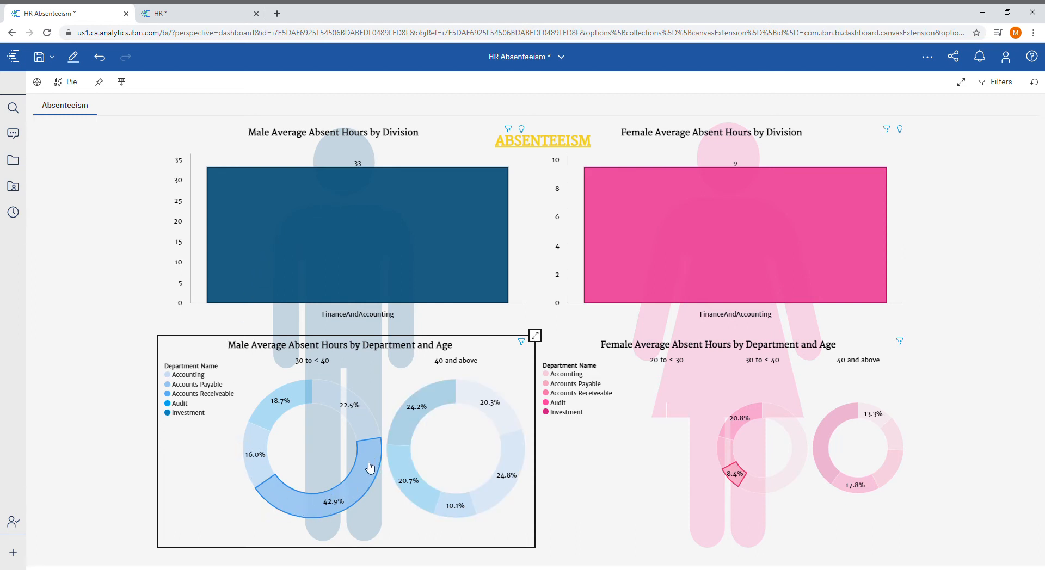
mouse_move(374, 460)
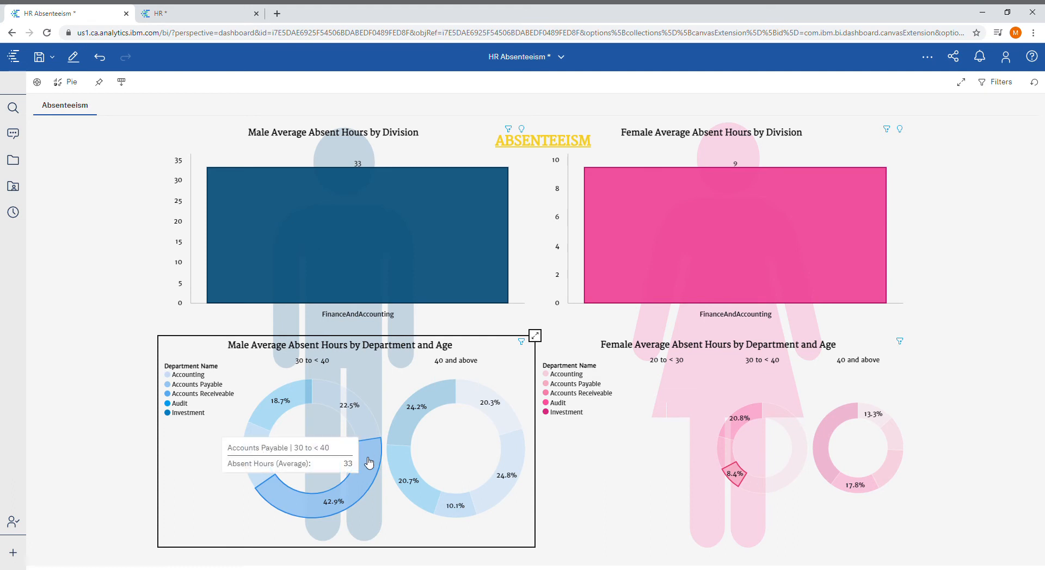
left_click(361, 493)
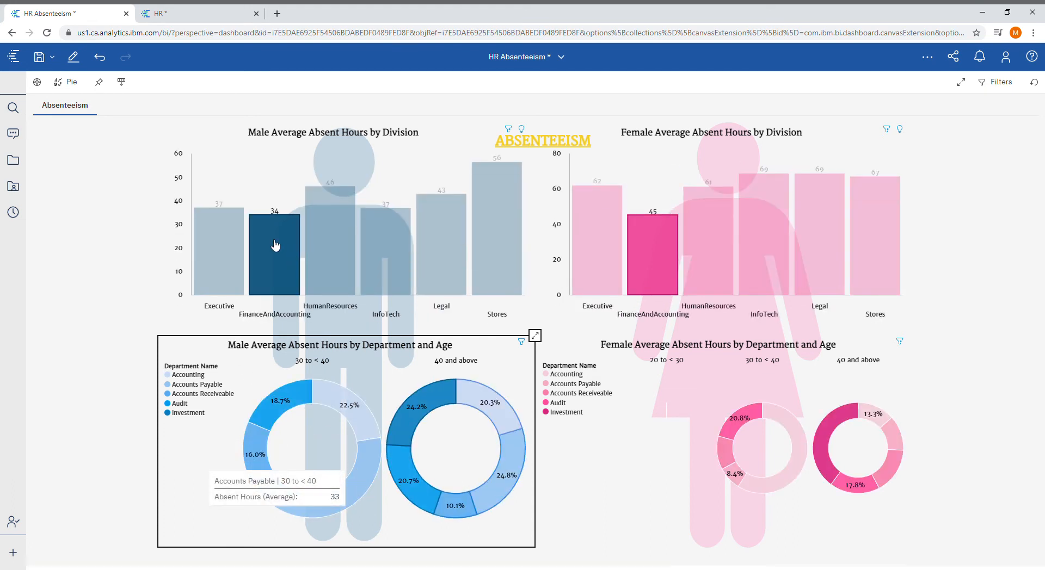
- Focus the dashboard on the Executive division and examine the male absent hours for ages 30 to < 40
left_click(216, 249)
left_click(216, 248)
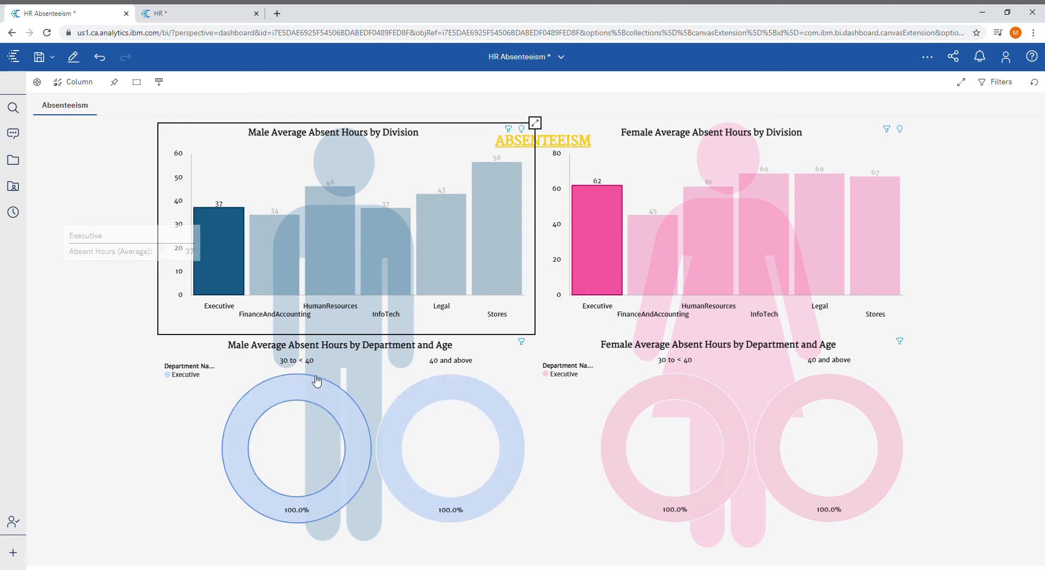
mouse_move(318, 382)
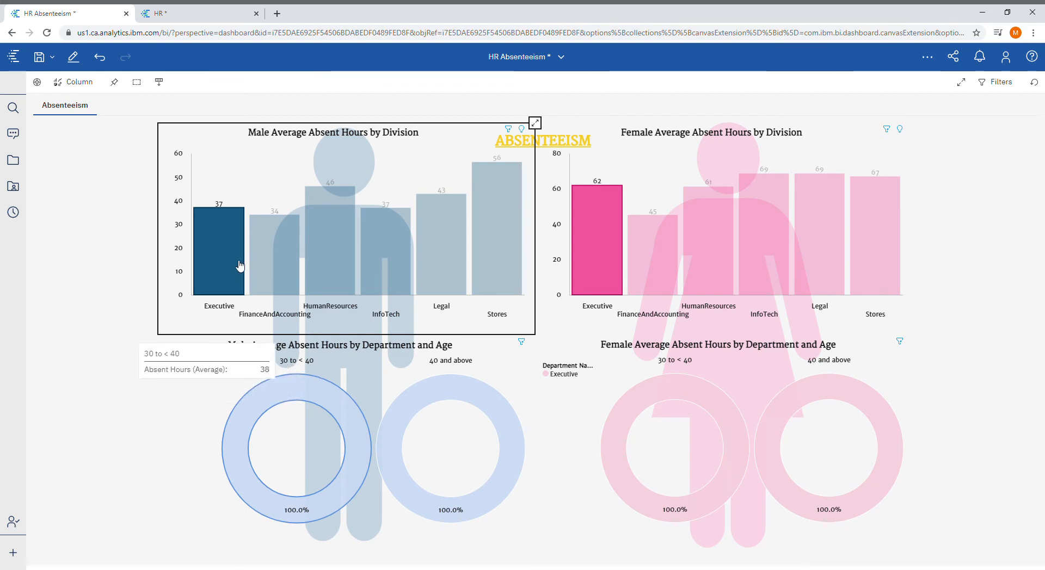
- Return to the HR data module and undo the Age (Group) filter
left_click(218, 15)
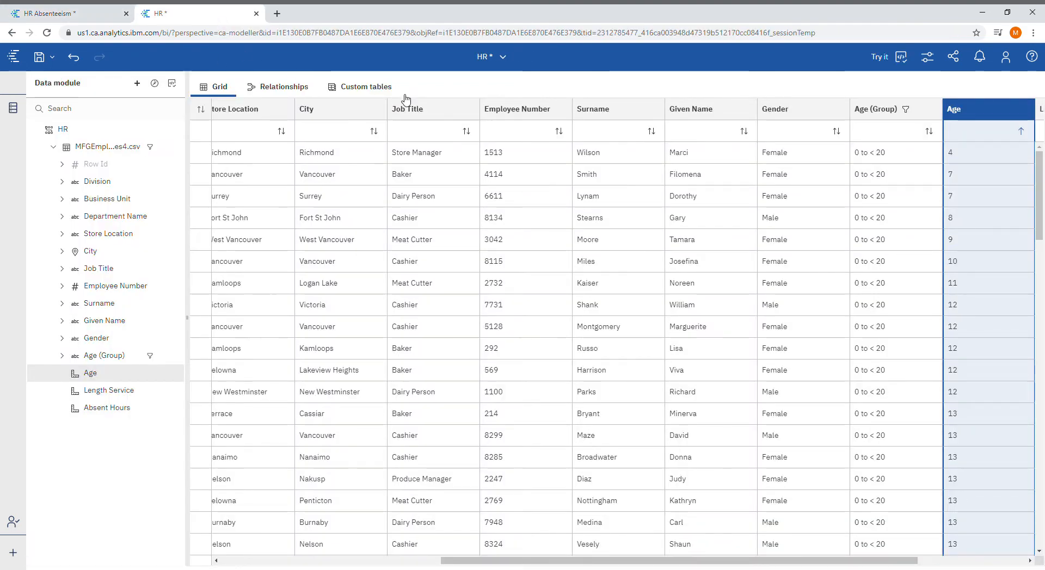
left_click(73, 61)
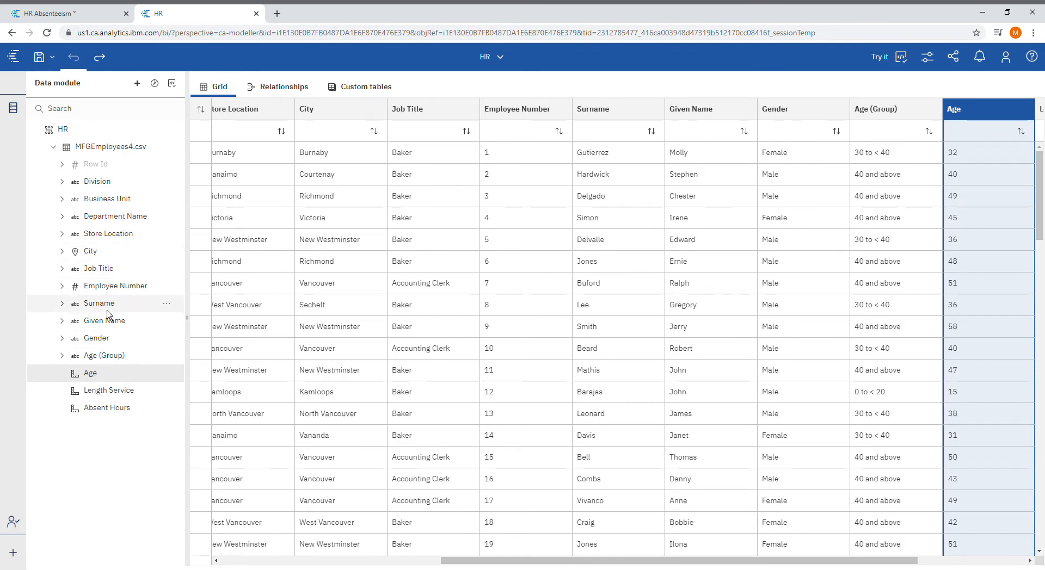
- Filter the Division column of the employee data to Executive
left_click(102, 184)
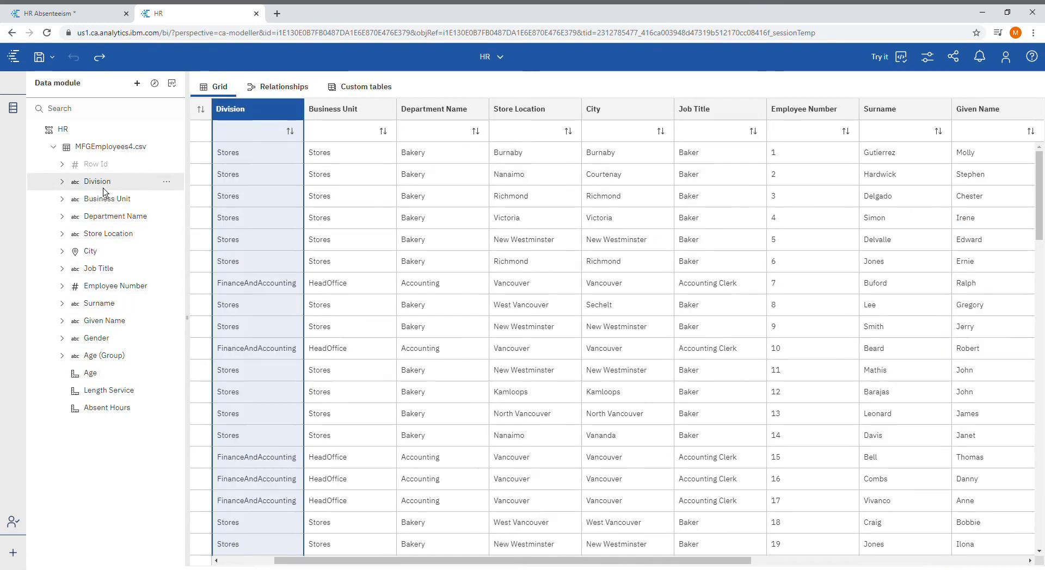
right_click(267, 115)
left_click(275, 121)
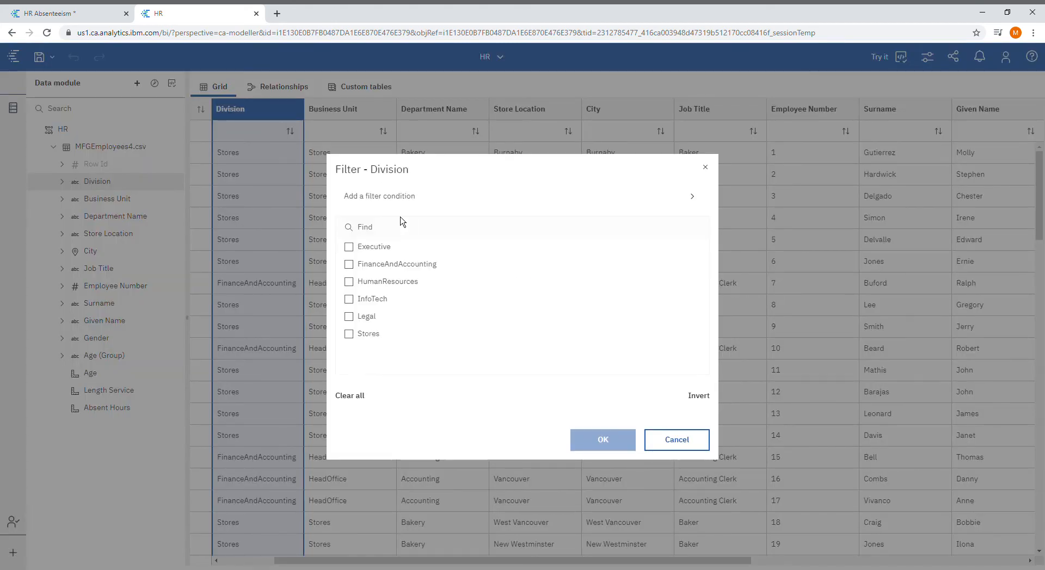
left_click(350, 248)
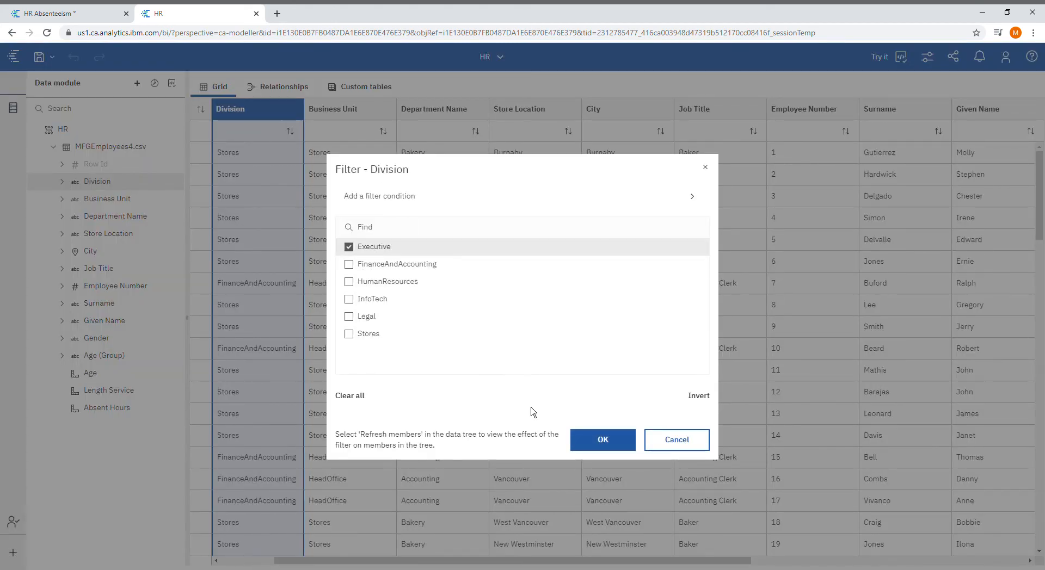
left_click(588, 441)
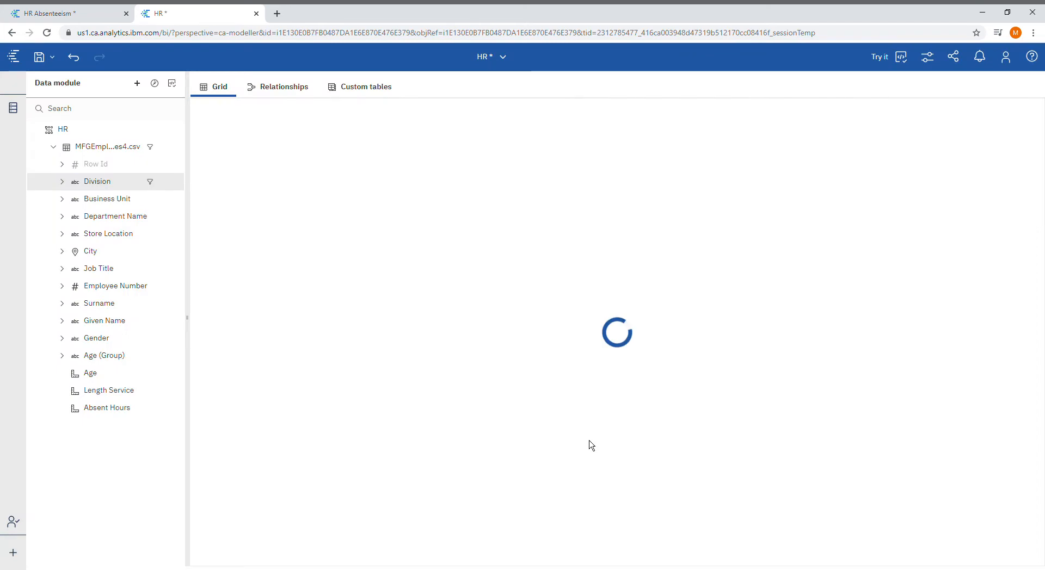
- Filter Age (Group) to the 0 to < 20 and 20 to < 30 groups
left_click(107, 359)
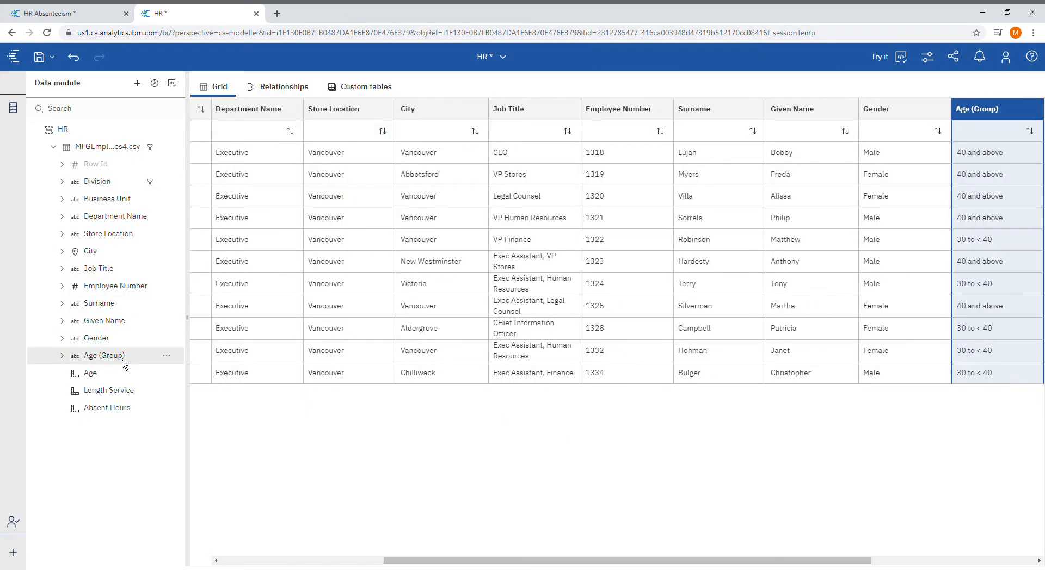
left_click(166, 356)
left_click(216, 258)
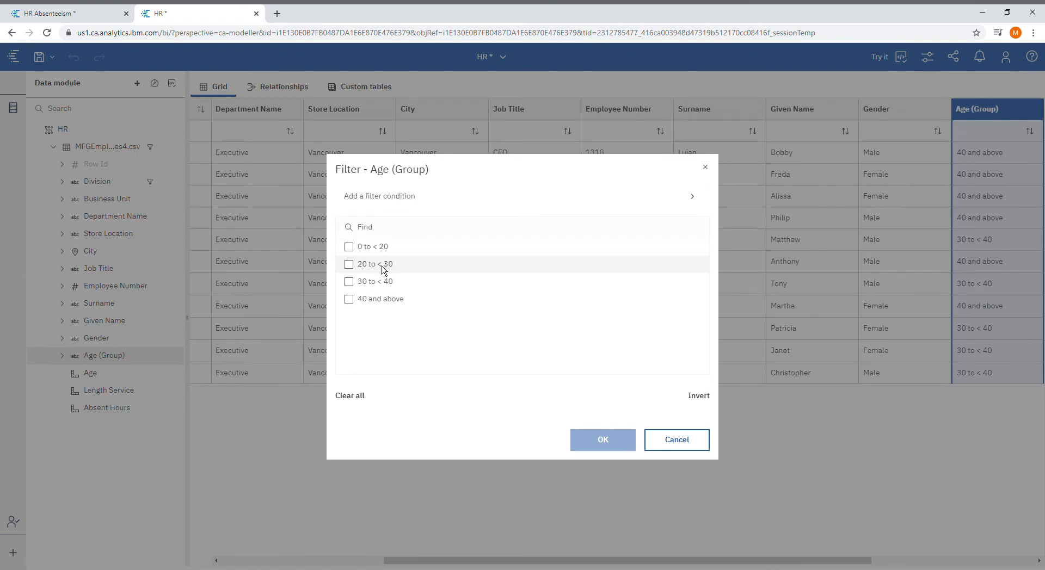
left_click(383, 265)
left_click(376, 252)
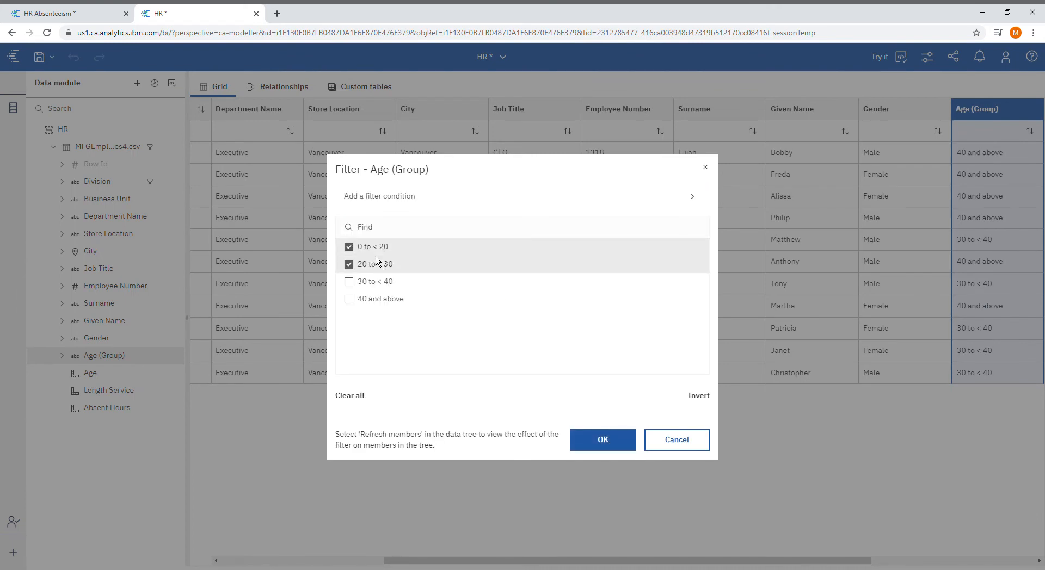
left_click(605, 441)
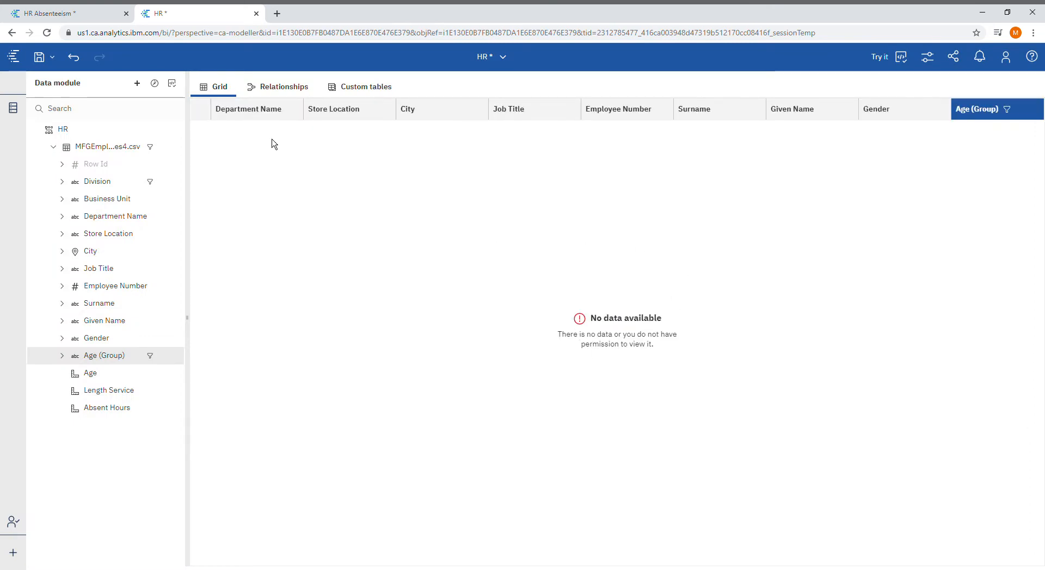
- Focus the HR Absenteeism dashboard on the Legal division and compare male and female average absent hours, including females aged 30 to < 40
left_click(74, 22)
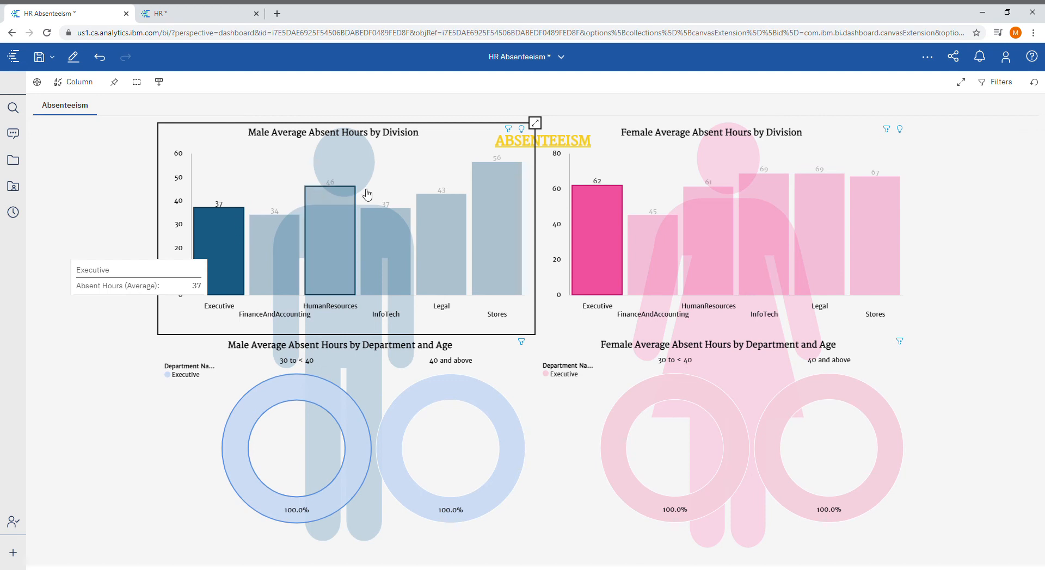
left_click(459, 265)
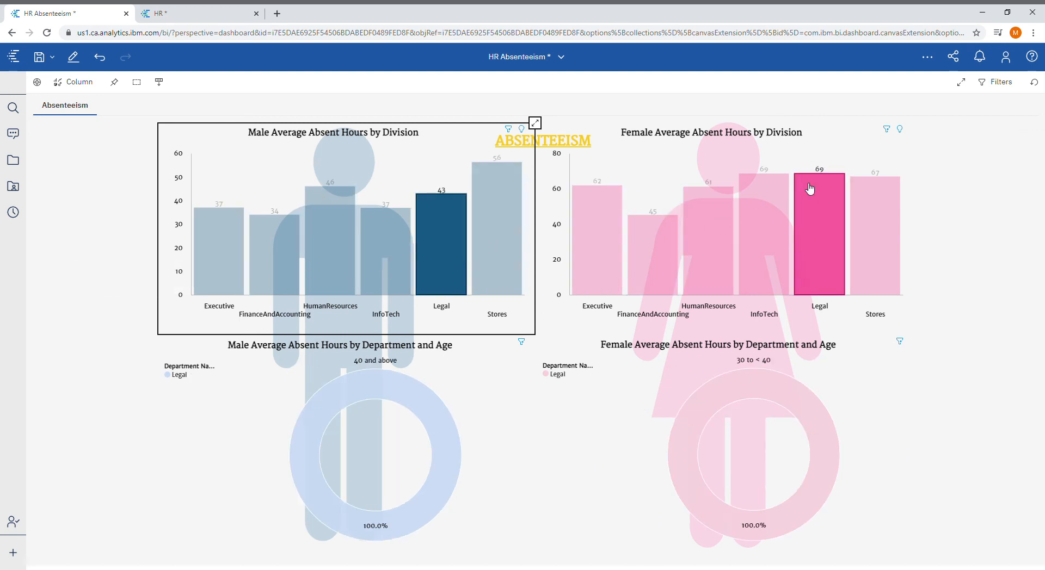
mouse_move(825, 179)
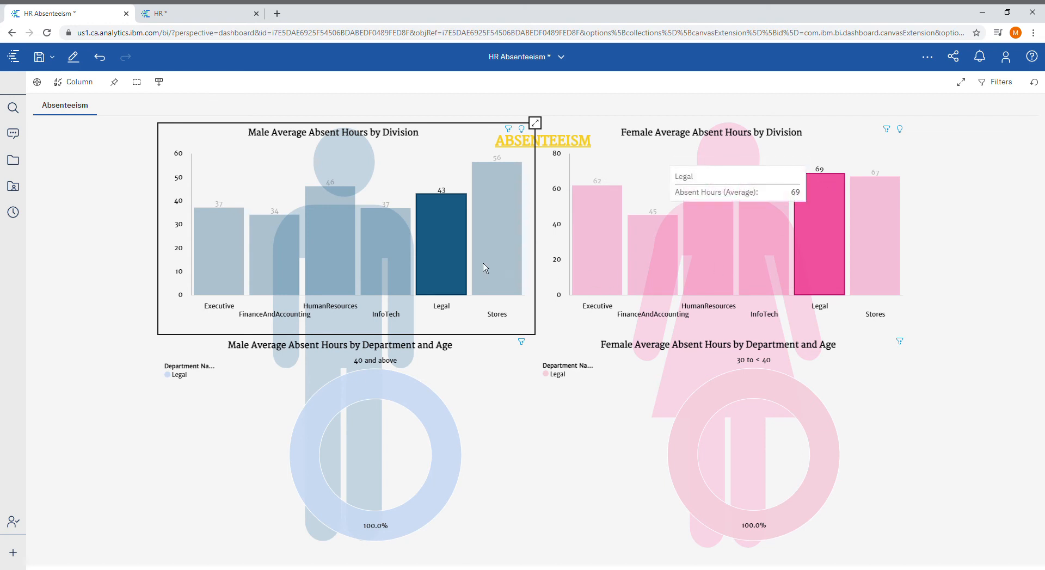
mouse_move(436, 259)
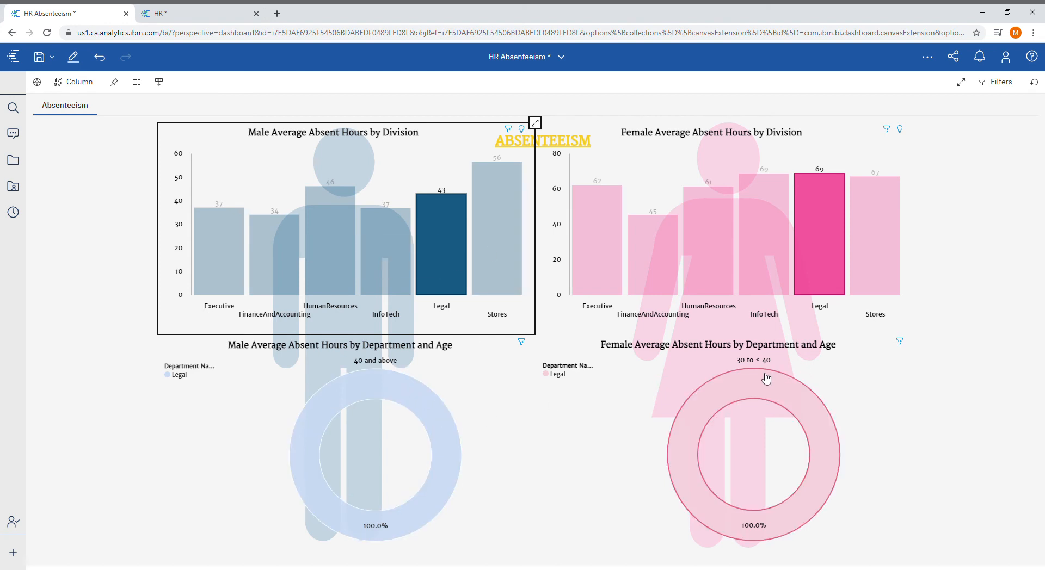
mouse_move(764, 377)
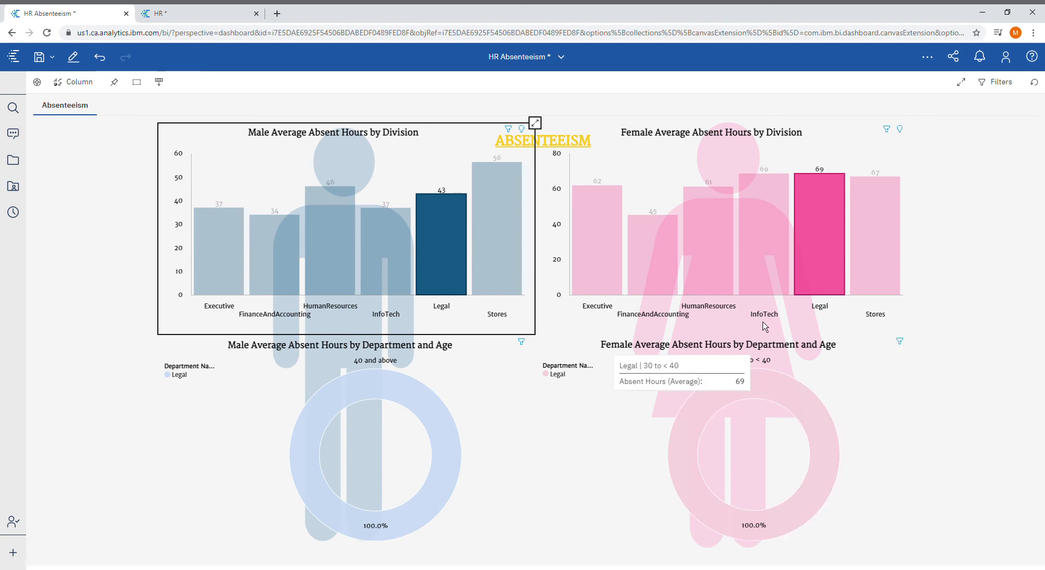
- Focus the dashboard on the InfoTech division and examine its female average absent hours
left_click(762, 273)
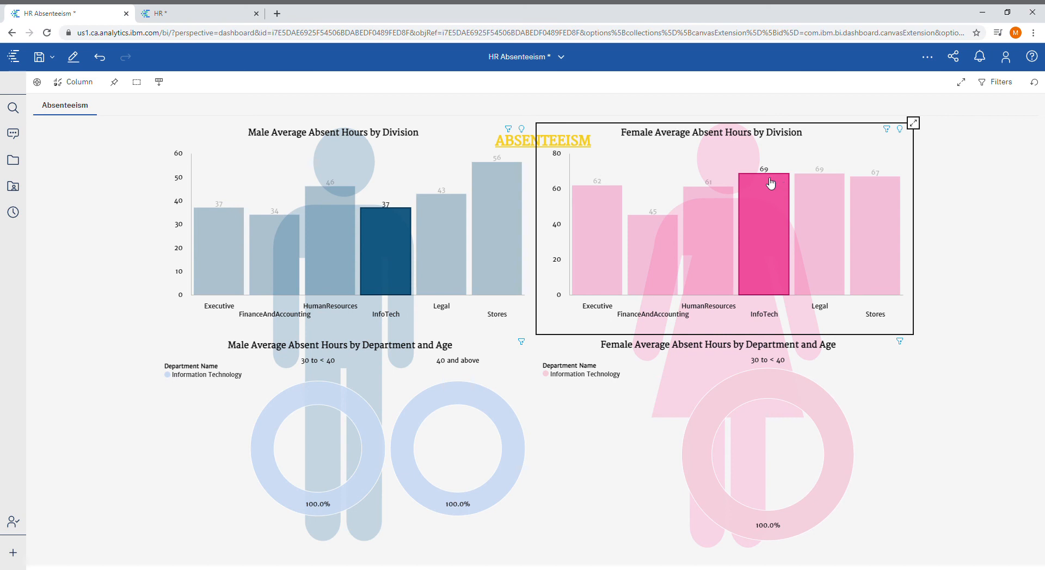
mouse_move(767, 187)
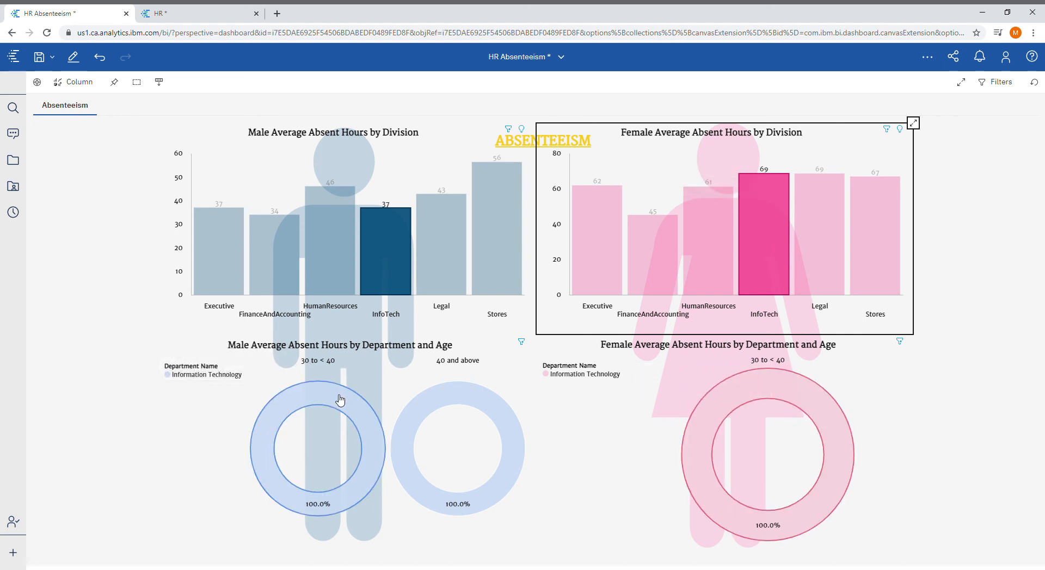
- Check the InfoTech males aged 30 to < 40, then undo the Age (Group) and Division filters in the HR data module
mouse_move(340, 400)
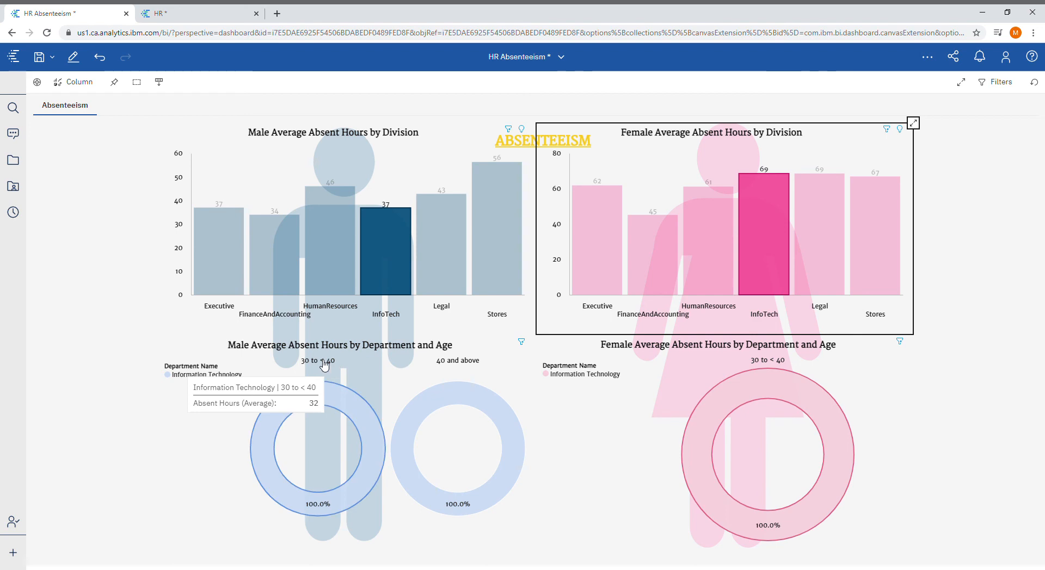
left_click(185, 20)
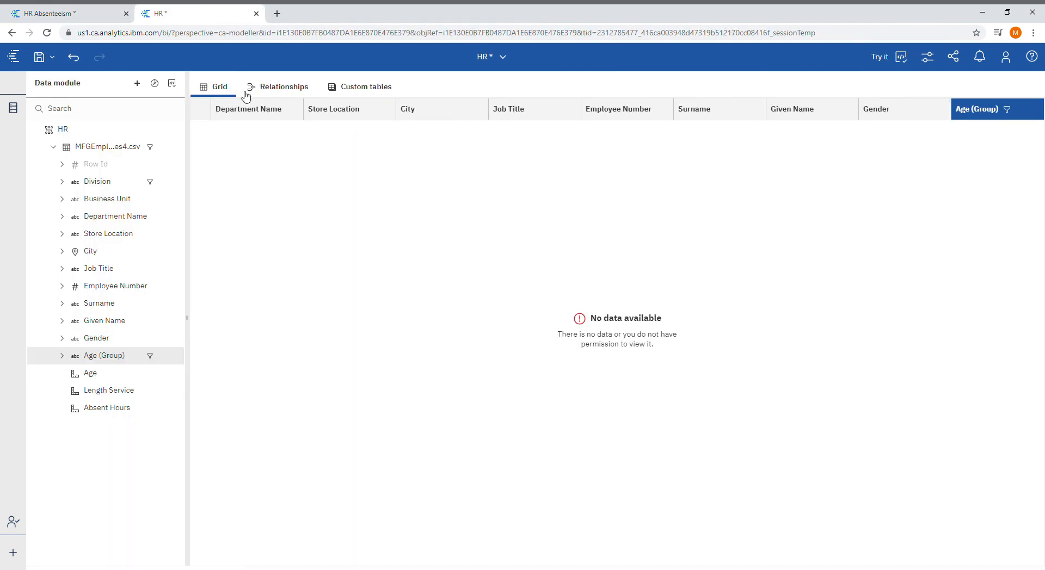
left_click(71, 57)
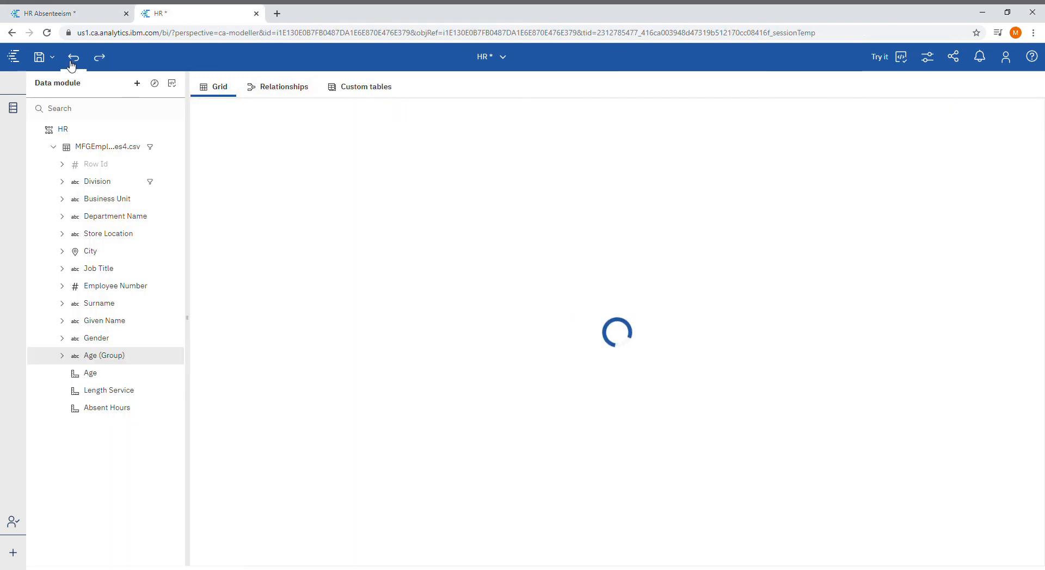
left_click(71, 58)
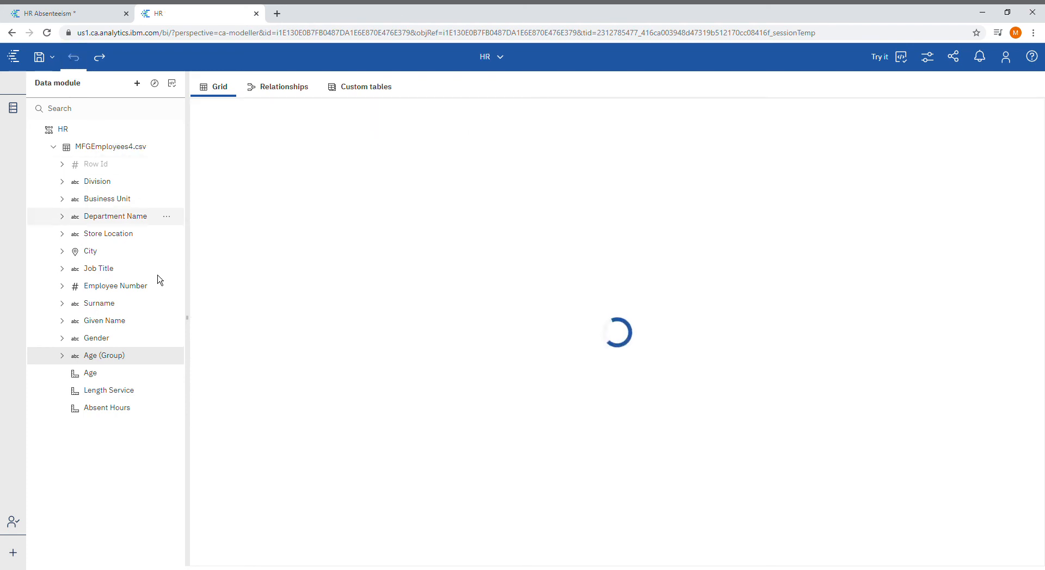
- Filter the Division column of the employee data to InfoTech
left_click(113, 184)
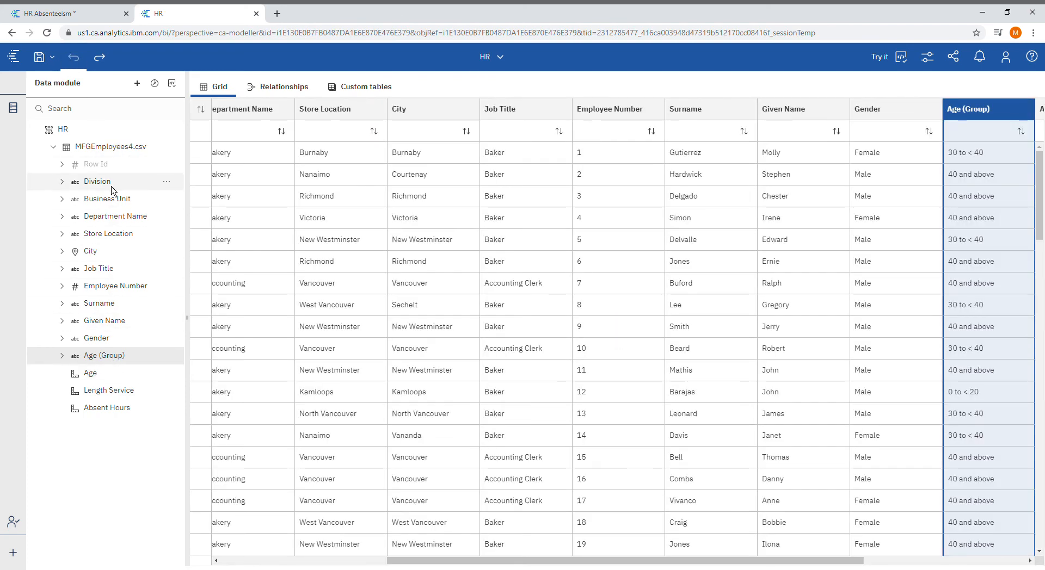
right_click(259, 116)
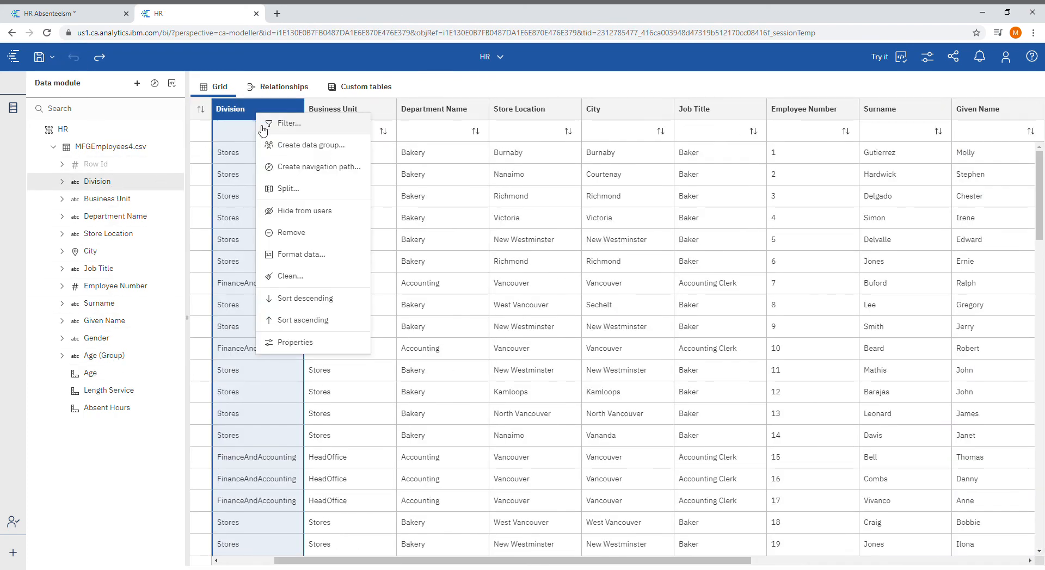
left_click(275, 124)
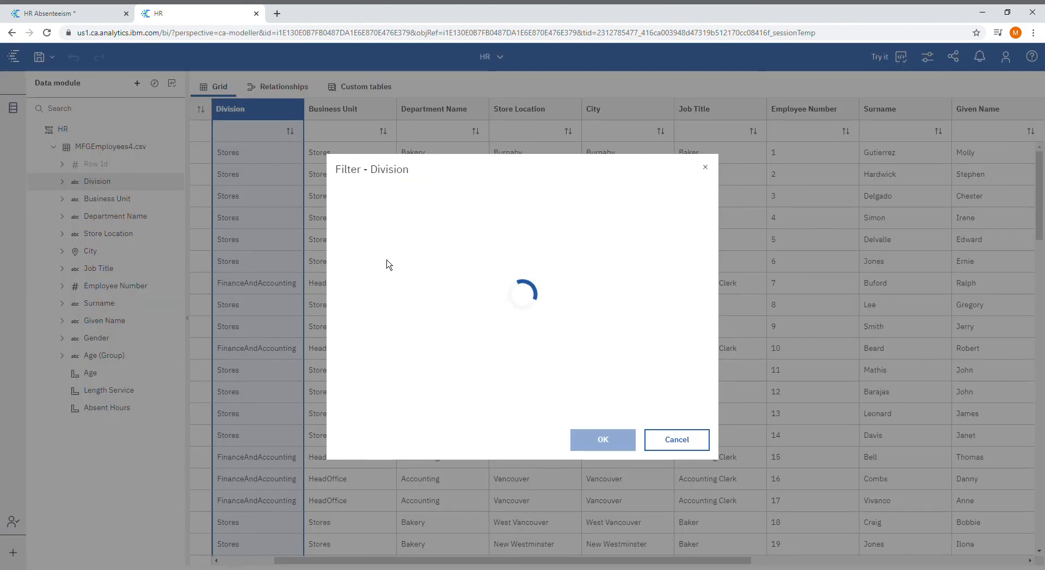
left_click(372, 299)
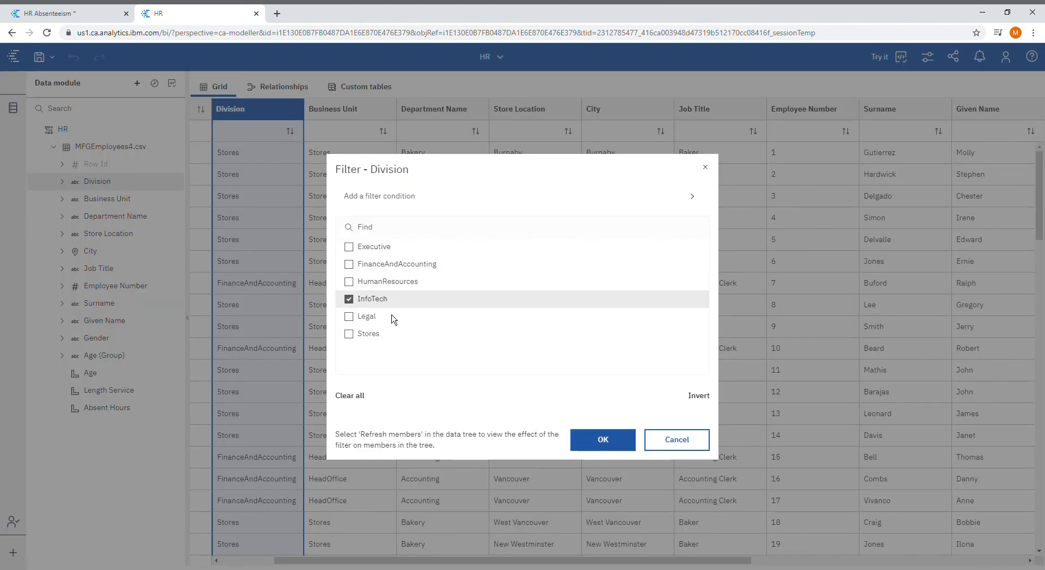
left_click(628, 444)
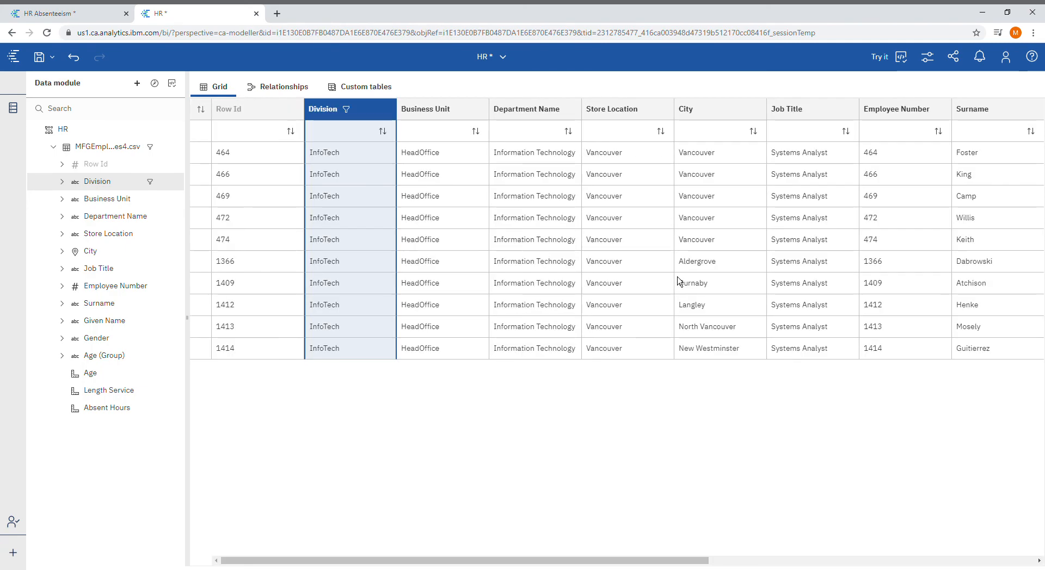
- Filter Age (Group) to 30 to < 40 and examine the gender and age of the matching employees
left_click(99, 357)
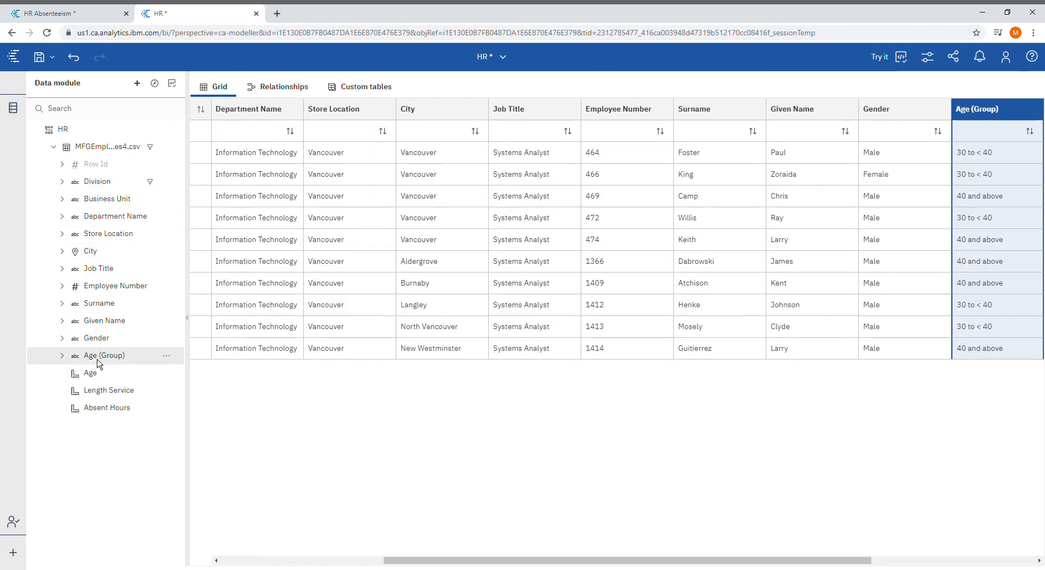
left_click(167, 355)
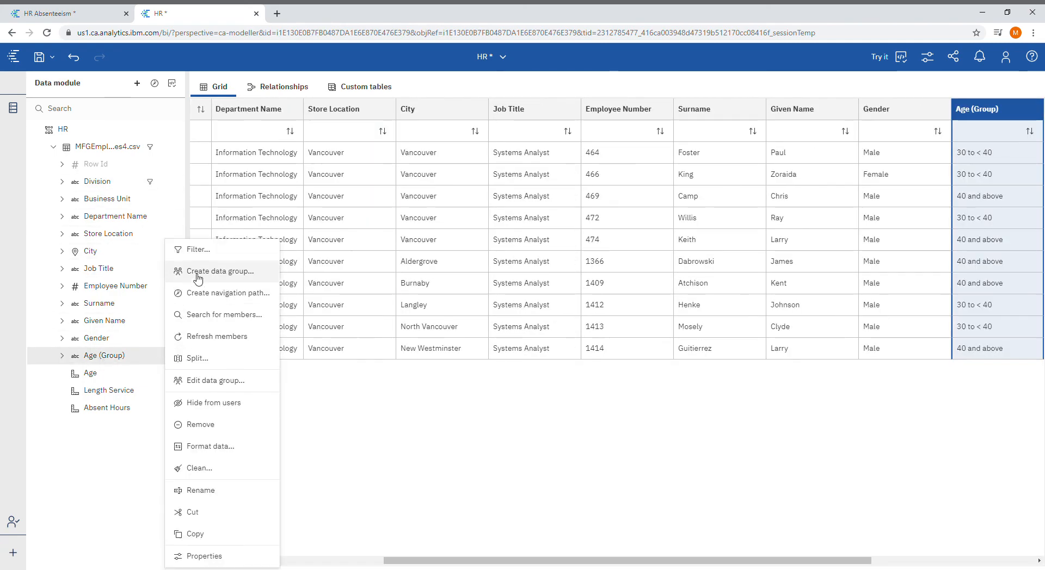
left_click(198, 250)
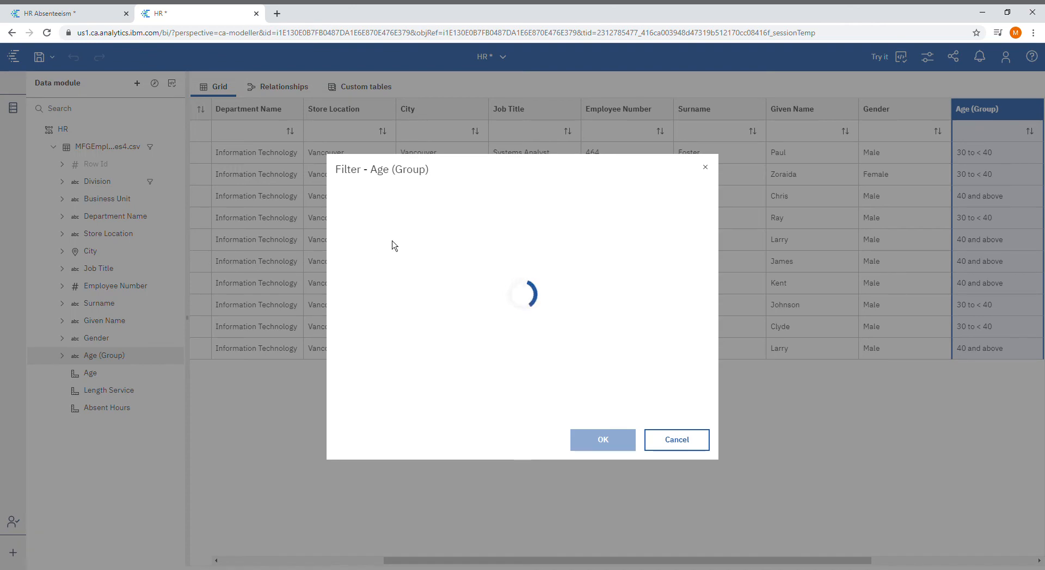
left_click(348, 282)
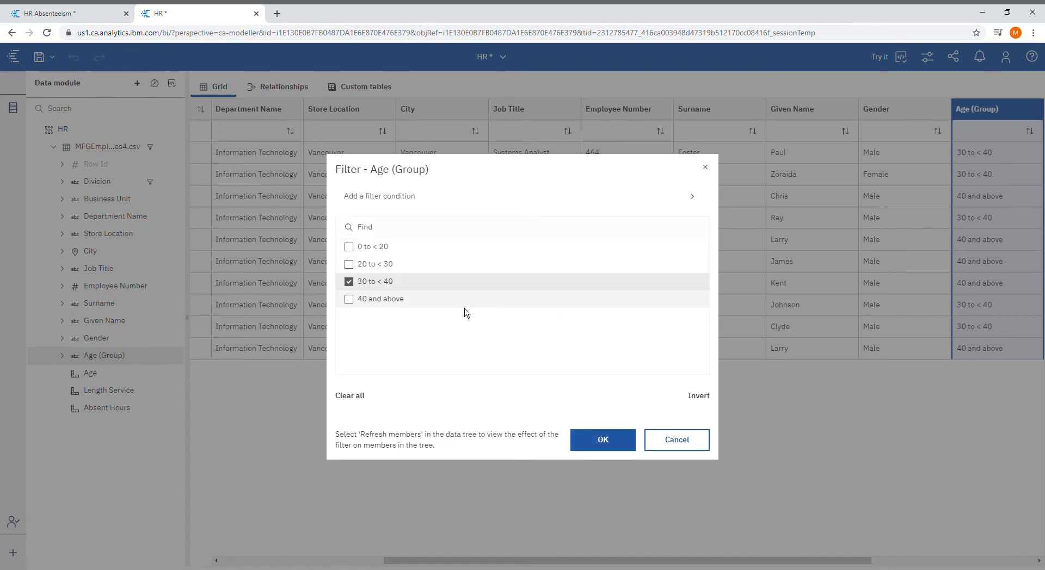
left_click(598, 438)
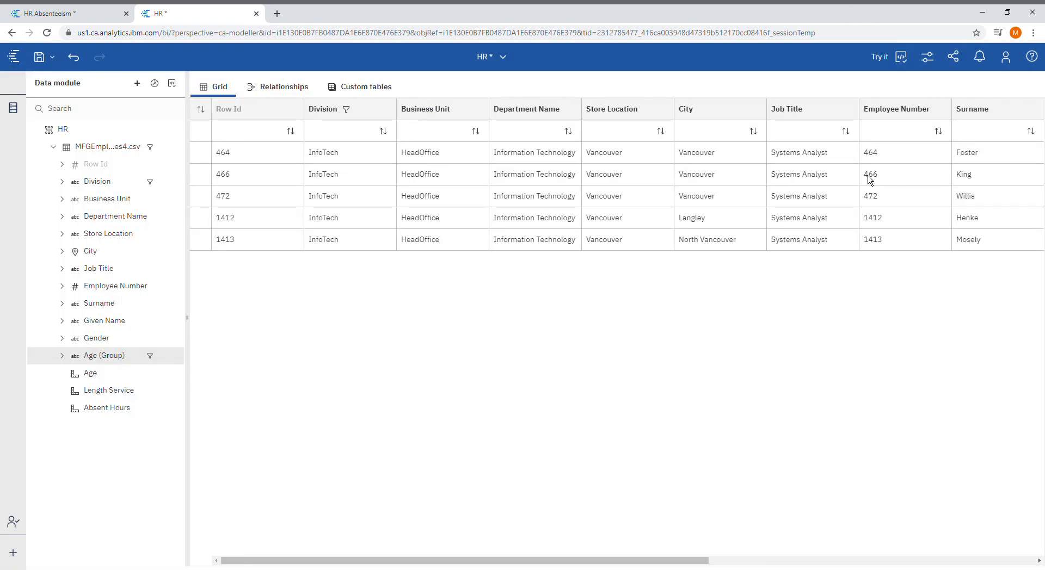
left_click_drag(709, 560, 926, 439)
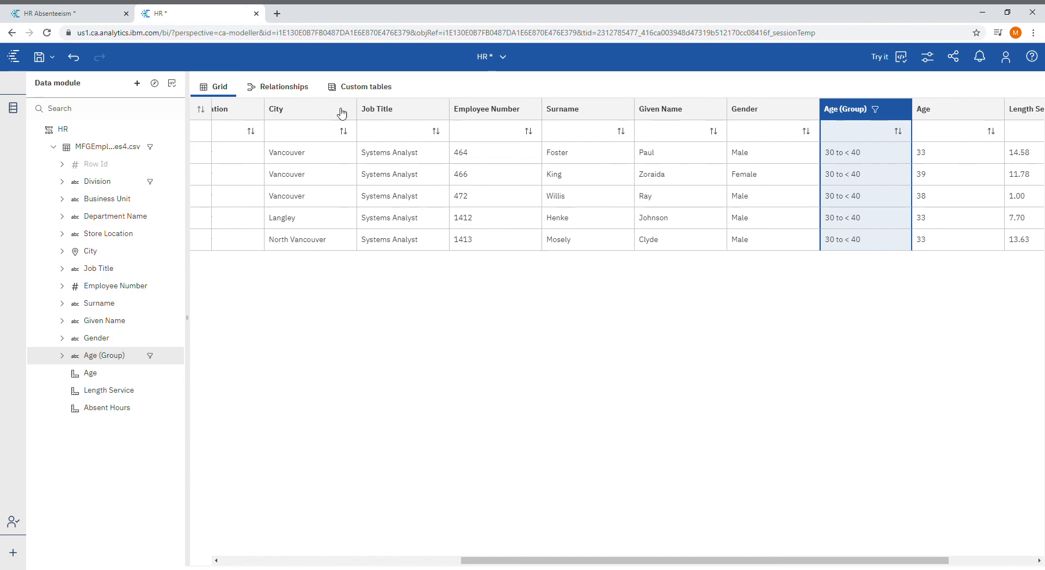
- Return to the HR Absenteeism dashboard and compare InfoTech male and female absent hours for ages 30 to < 40
left_click(74, 14)
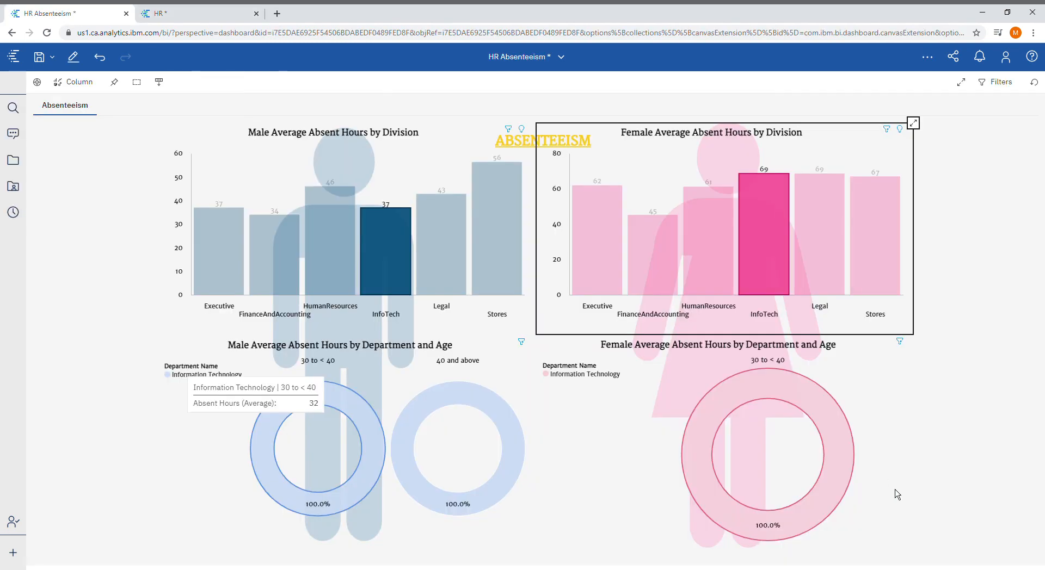
mouse_move(819, 412)
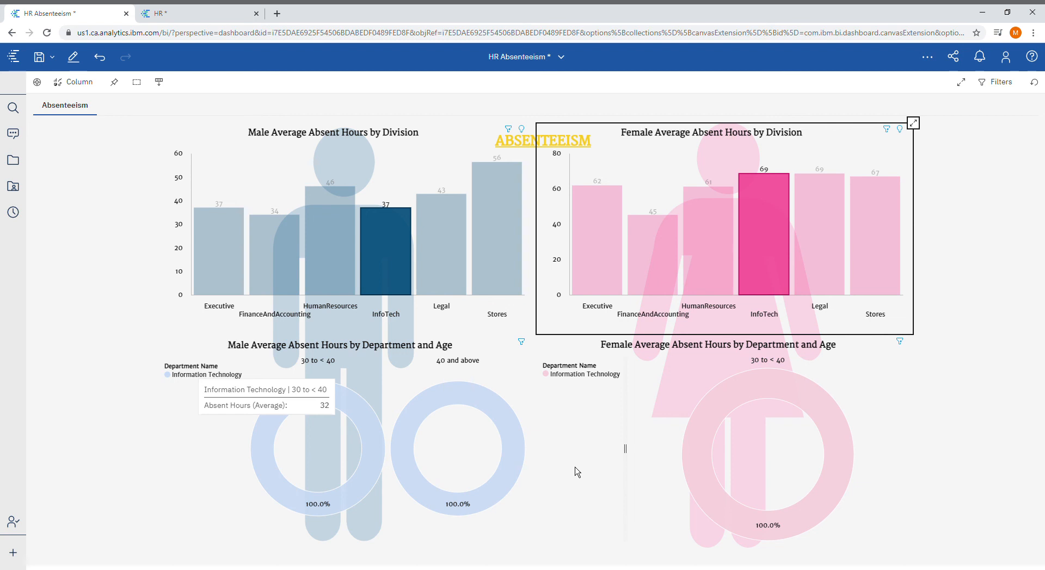
left_click(1006, 396)
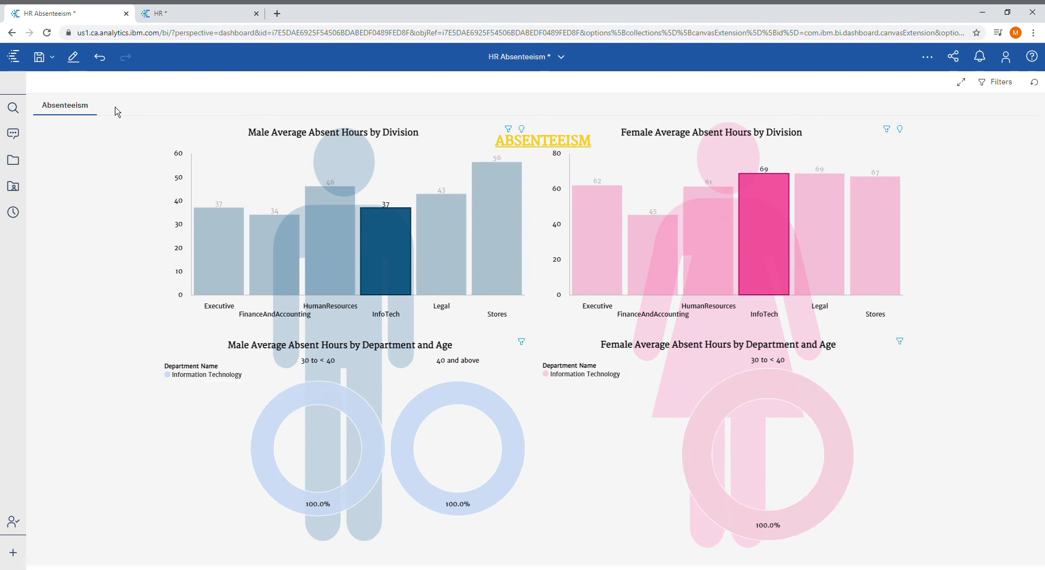
- Undo the recent division selections and clear the FinanceAndAccounting focus so the dashboard covers all divisions
left_click(108, 69)
left_click(107, 69)
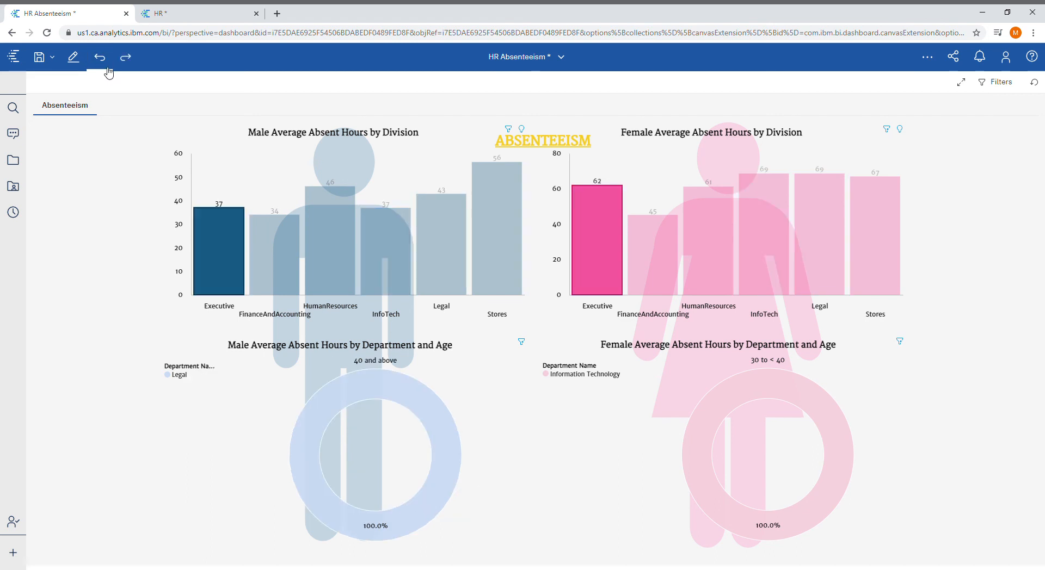
left_click(107, 69)
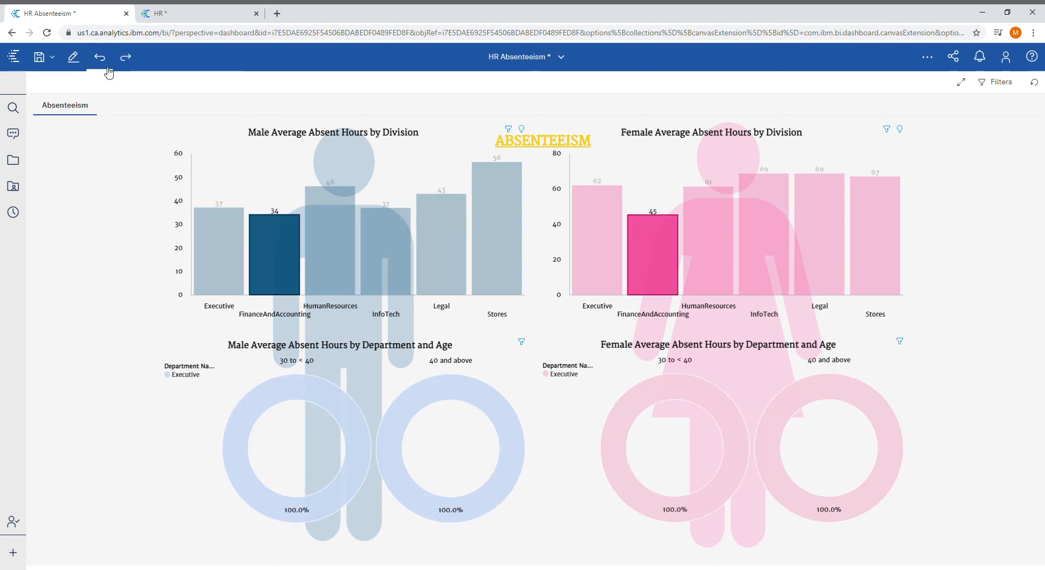
left_click(266, 243)
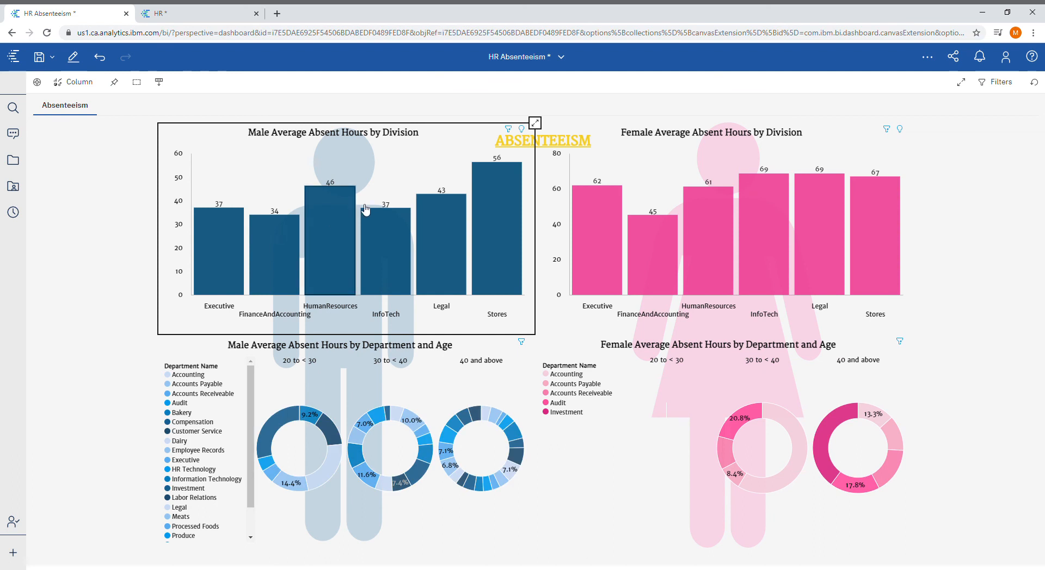